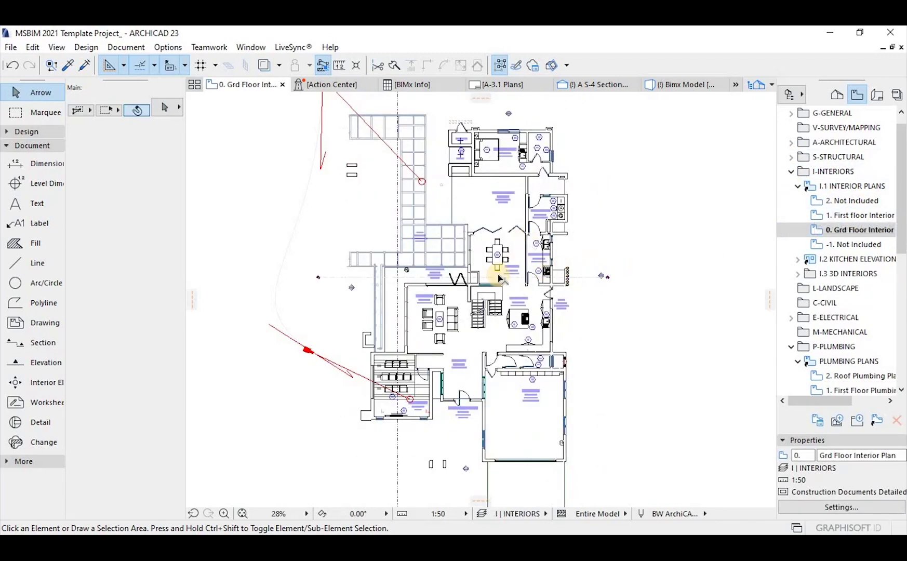
Step: Open the 0. Ground Floor Electrical Plan view from the E.1 ELECTRICAL PLANS folder
{"action": "scroll", "coordinate": [438, 299], "scroll_direction": "down", "scroll_amount": 3}
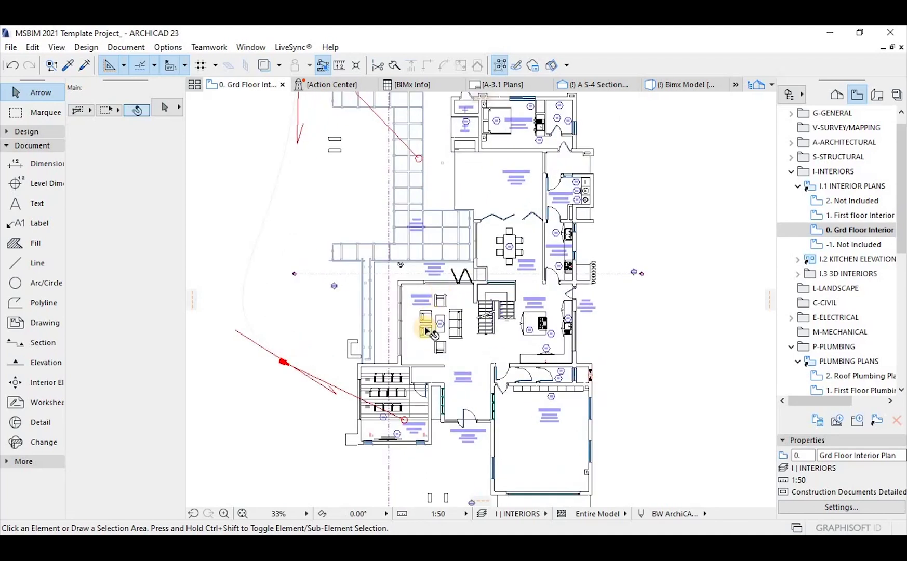
{"action": "scroll", "coordinate": [425, 358], "scroll_direction": "up", "scroll_amount": 3}
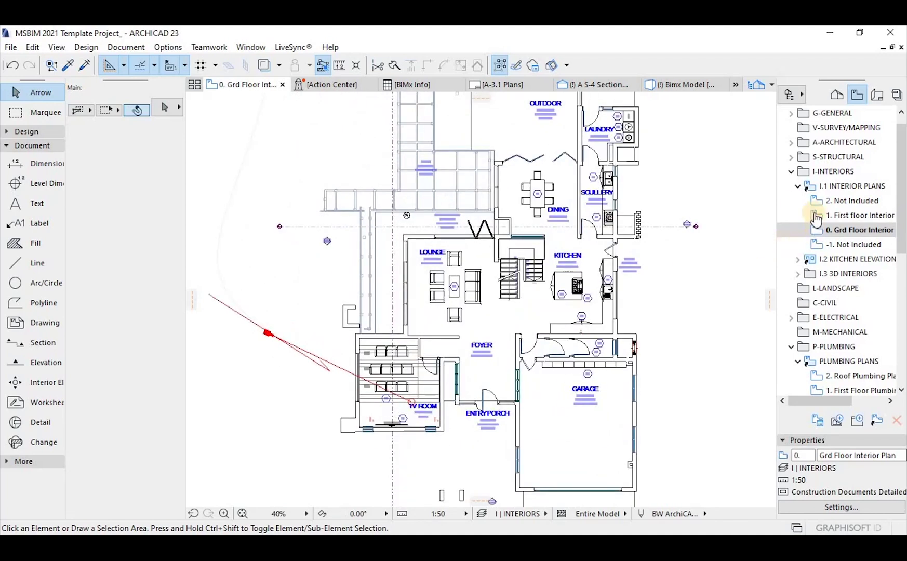
{"action": "left_click", "coordinate": [796, 186]}
{"action": "left_click", "coordinate": [790, 171]}
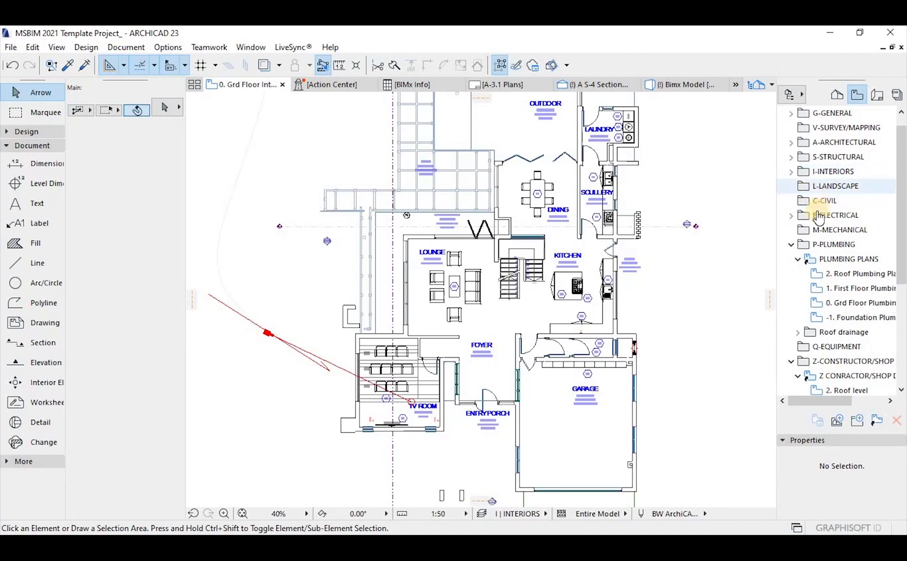
{"action": "left_click", "coordinate": [791, 217]}
{"action": "left_click", "coordinate": [844, 274]}
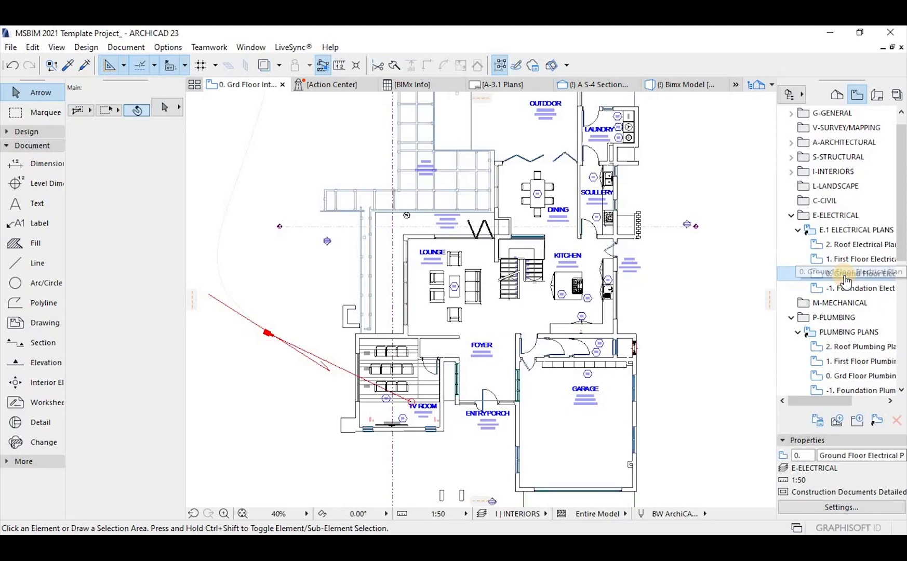
{"action": "left_click_drag", "start_coordinate": [783, 279], "coordinate": [504, 318]}
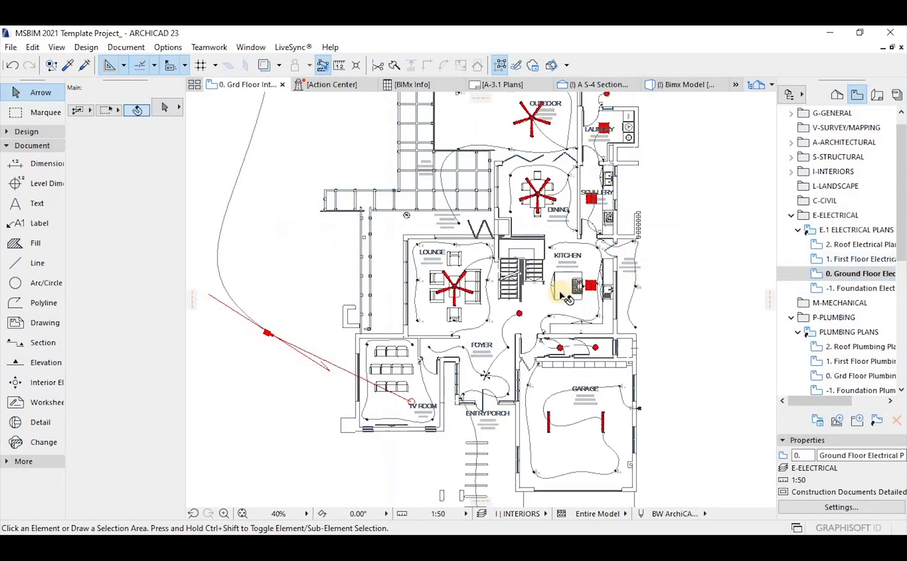
Step: Examine the lighting and wiring layout on the ground floor electrical plan, and review the rows of the E2010.30 Casework schedule
{"action": "scroll", "coordinate": [451, 278], "scroll_direction": "up", "scroll_amount": 3}
{"action": "scroll", "coordinate": [543, 299], "scroll_direction": "down", "scroll_amount": 5}
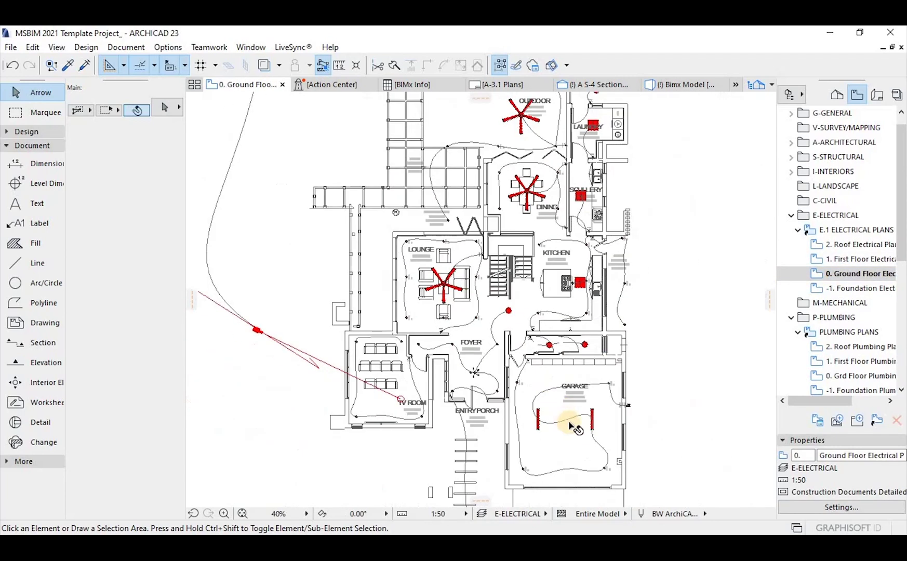
{"action": "scroll", "coordinate": [592, 436], "scroll_direction": "up", "scroll_amount": 2}
{"action": "scroll", "coordinate": [592, 437], "scroll_direction": "up", "scroll_amount": 2}
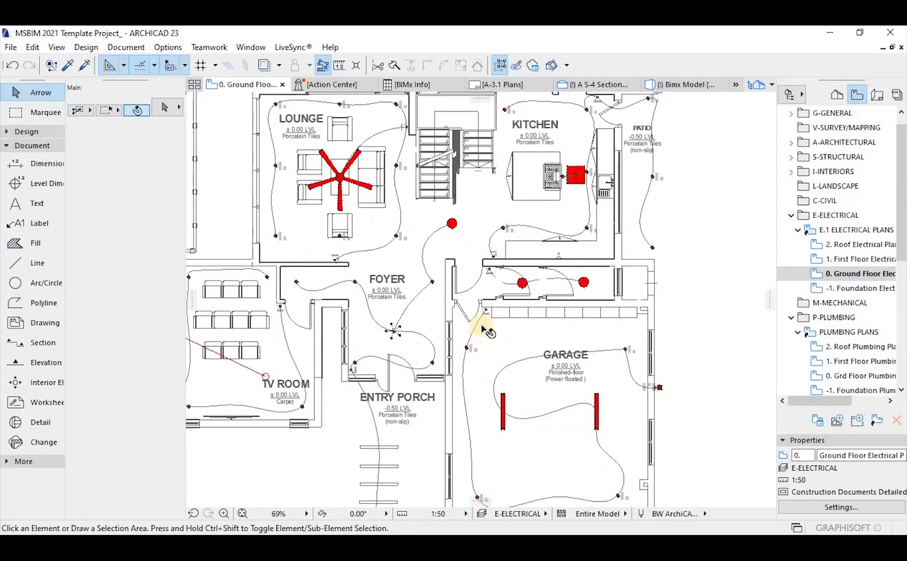
{"action": "scroll", "coordinate": [535, 281], "scroll_direction": "up", "scroll_amount": 1}
{"action": "scroll", "coordinate": [530, 263], "scroll_direction": "down", "scroll_amount": 5}
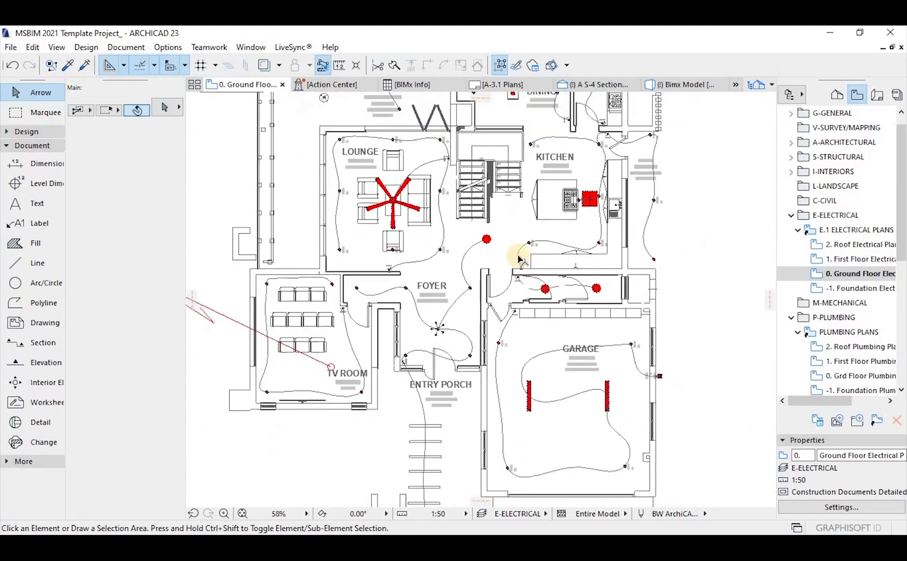
{"action": "scroll", "coordinate": [464, 142], "scroll_direction": "up", "scroll_amount": 4}
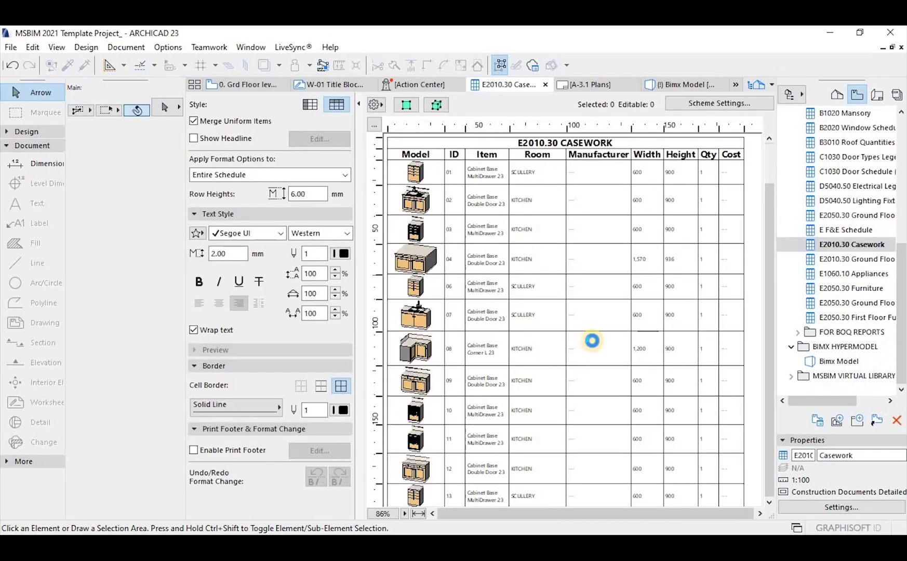
{"action": "scroll", "coordinate": [592, 343], "scroll_direction": "down", "scroll_amount": 2}
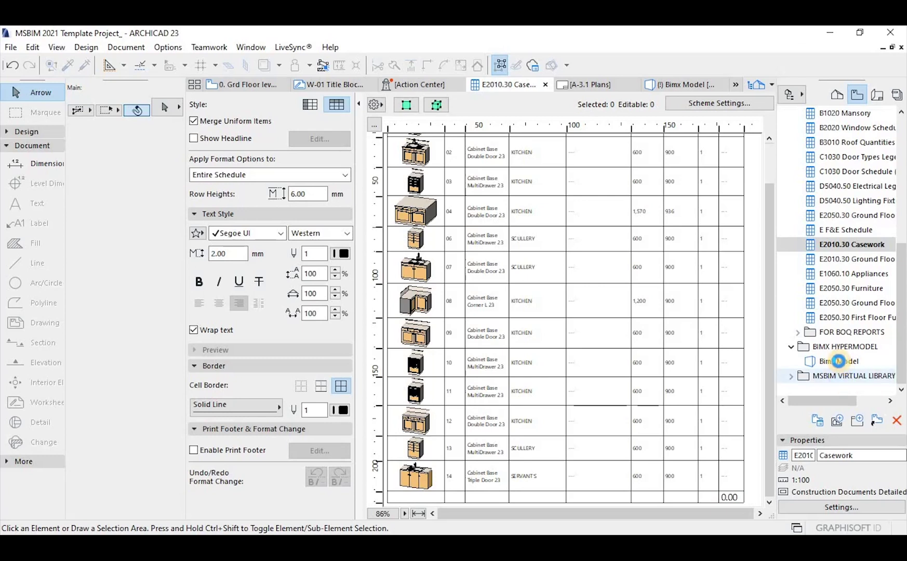
Step: Rename the Bimx Model view by giving it the ID Template
{"action": "left_click", "coordinate": [839, 362]}
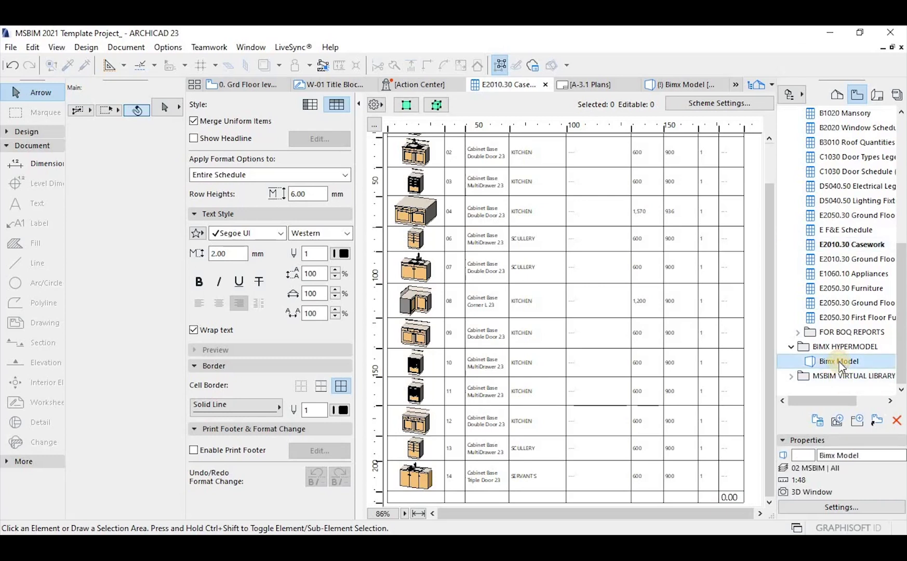
{"action": "right_click", "coordinate": [839, 362]}
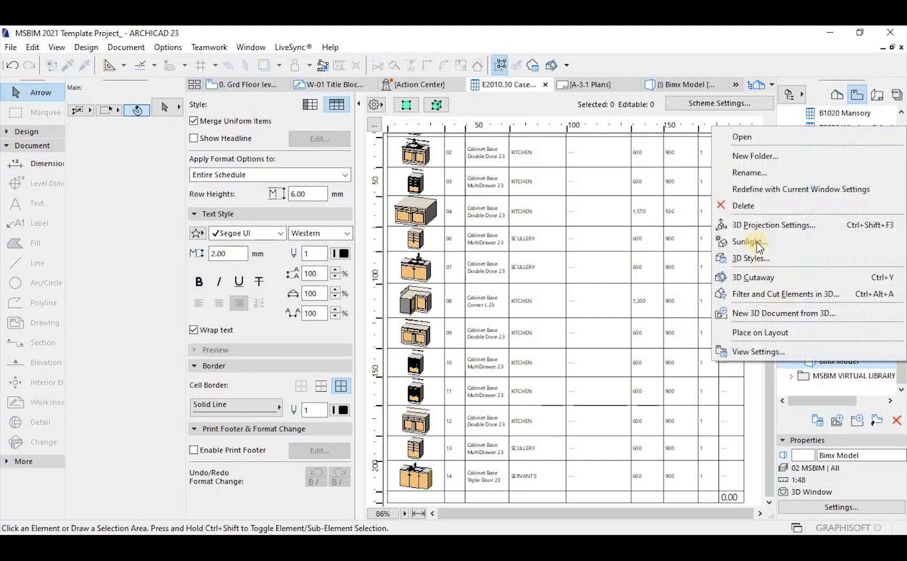
{"action": "left_click", "coordinate": [750, 174]}
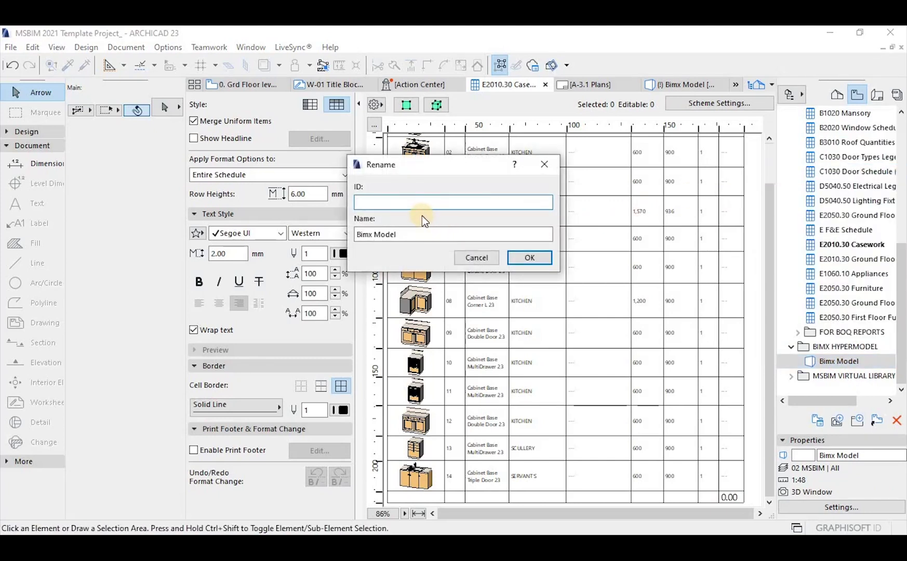
{"action": "type", "text": "te"}
{"action": "left_click", "coordinate": [529, 257]}
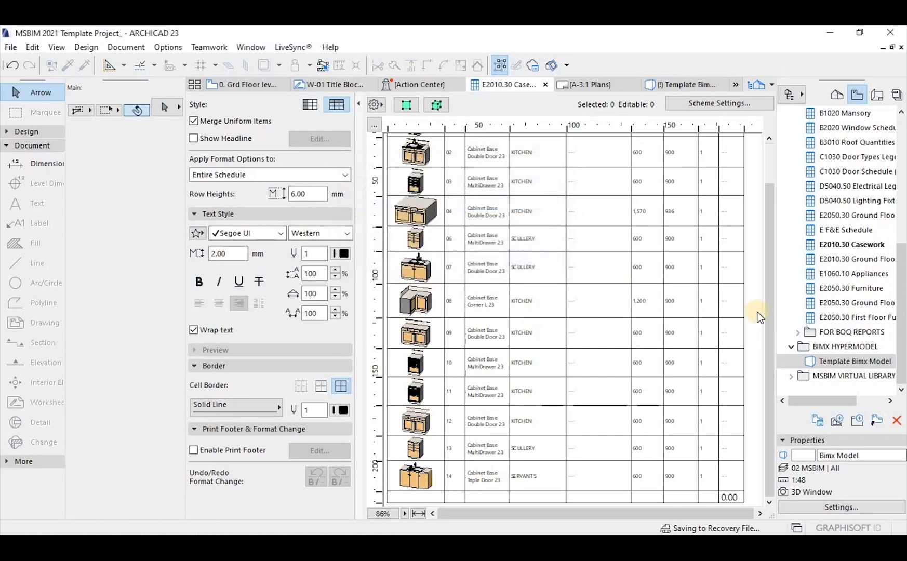
Step: Show the Organizer and display the Bimx-Hyper-model publisher set beside the layout book
{"action": "left_click", "coordinate": [800, 99]}
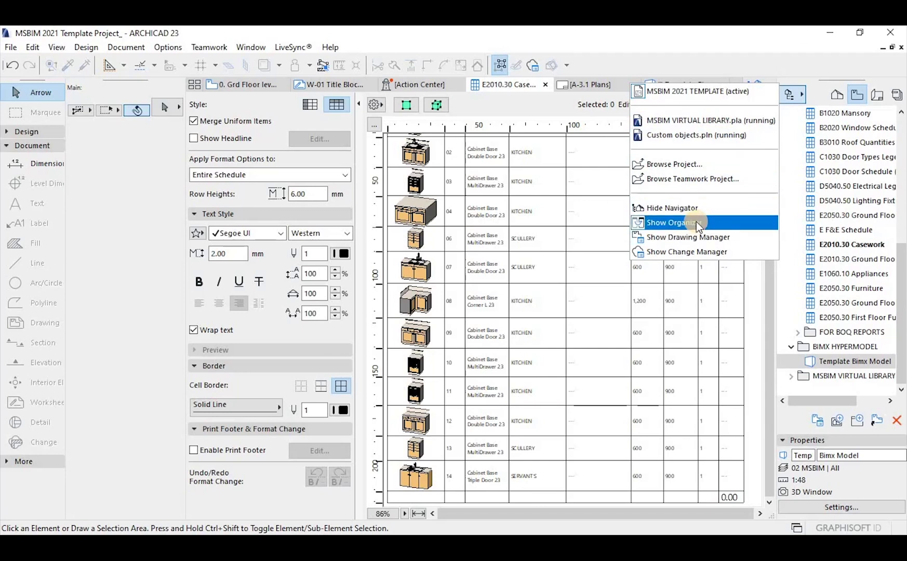
{"action": "left_click", "coordinate": [673, 224]}
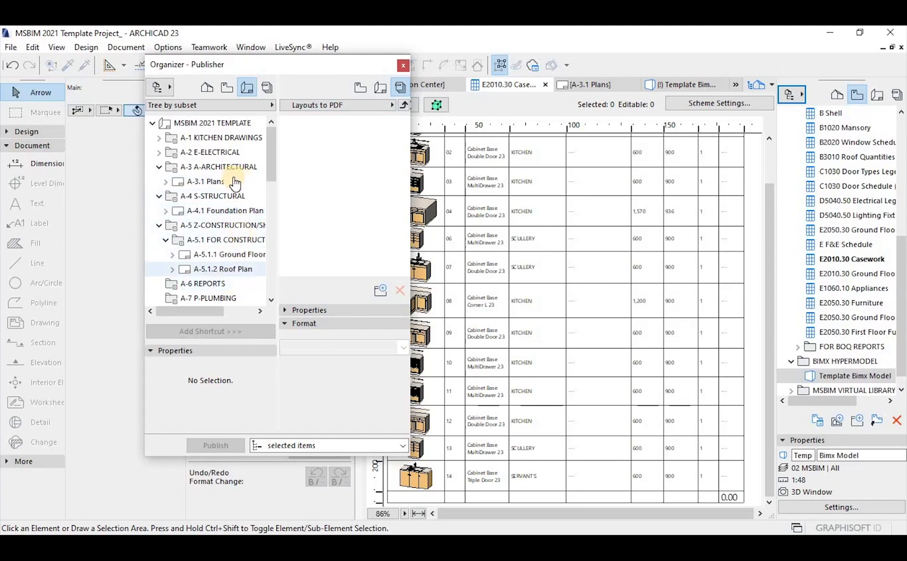
{"action": "left_click", "coordinate": [401, 106]}
{"action": "left_click", "coordinate": [433, 132]}
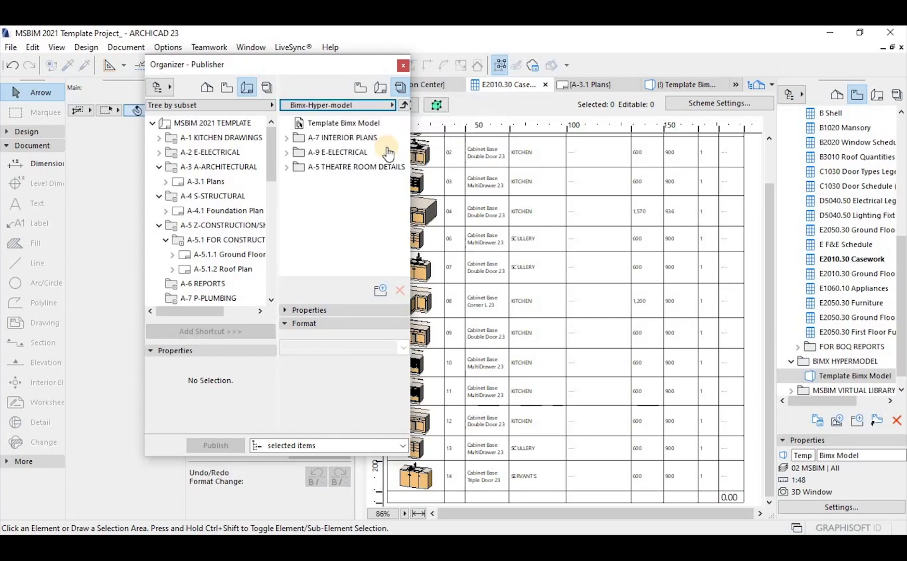
Step: Add the A-3 A-ARCHITECTURAL layout subset to the Bimx-Hyper-model set, dropping it onto the A-7 INTERIOR PLANS folder
{"action": "left_click", "coordinate": [328, 141]}
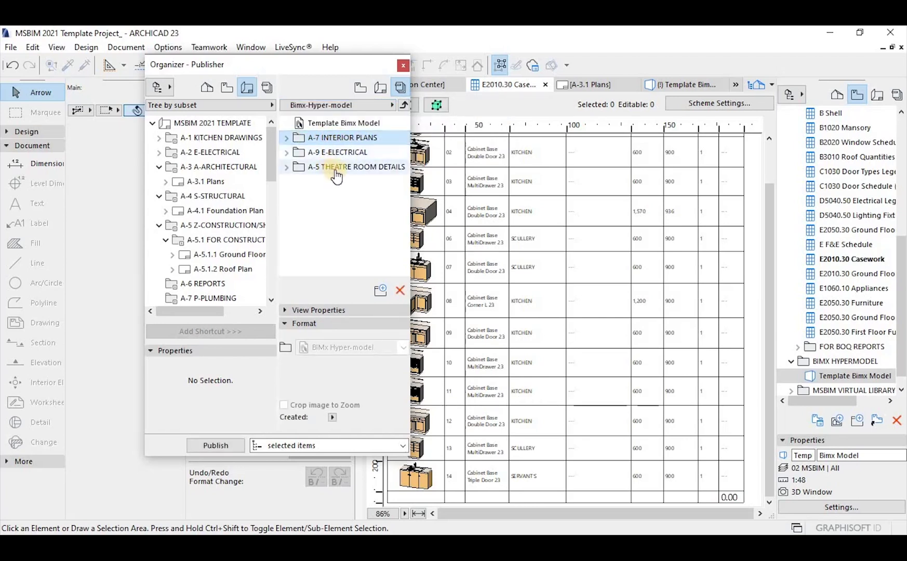
{"action": "left_click_drag", "start_coordinate": [322, 159], "coordinate": [314, 155]}
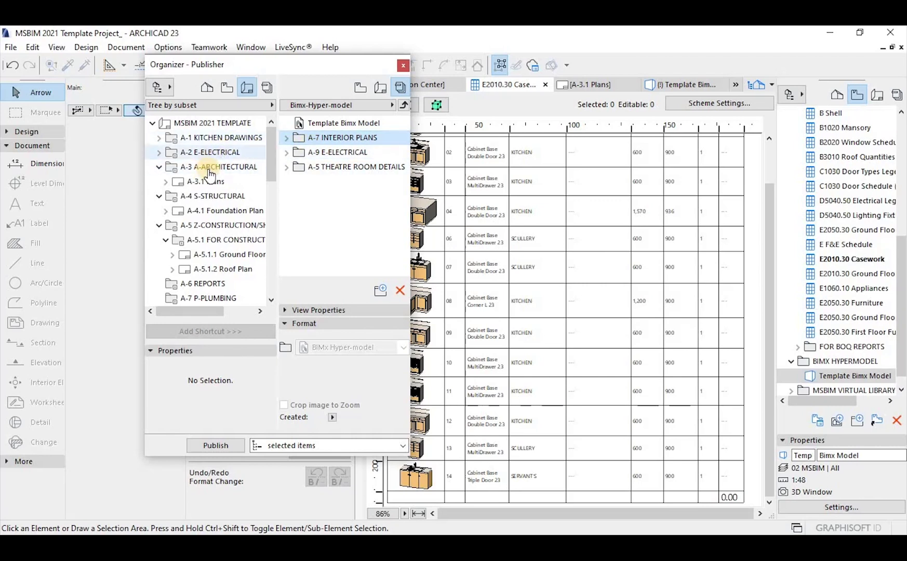
{"action": "left_click_drag", "start_coordinate": [202, 170], "coordinate": [331, 139]}
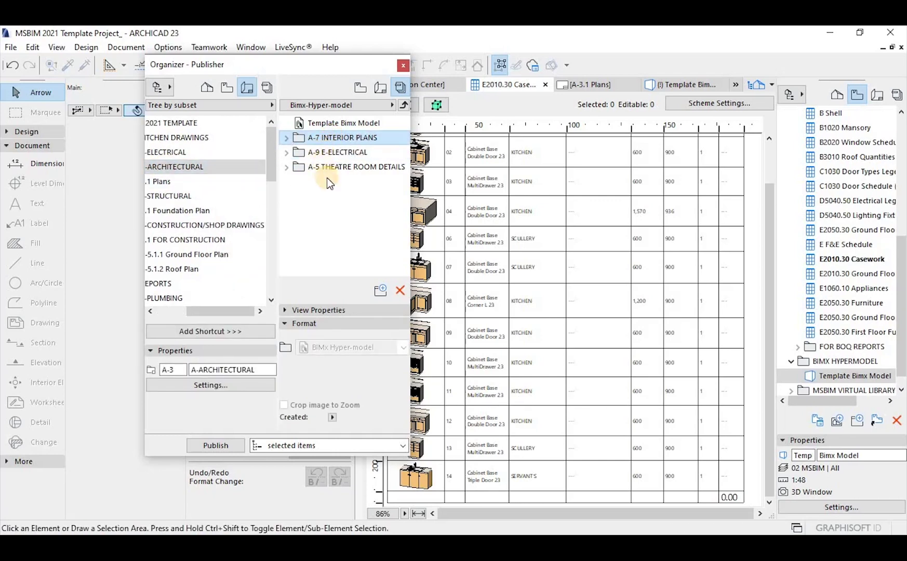
{"action": "left_click", "coordinate": [177, 310]}
{"action": "left_click_drag", "start_coordinate": [207, 313], "coordinate": [210, 314]}
{"action": "left_click", "coordinate": [323, 139]}
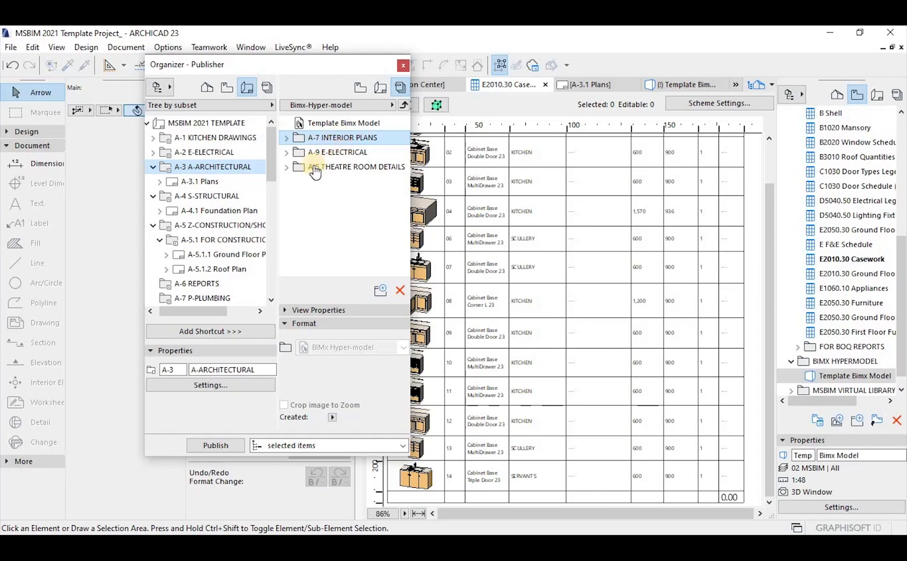
{"action": "left_click_drag", "start_coordinate": [211, 178], "coordinate": [350, 139]}
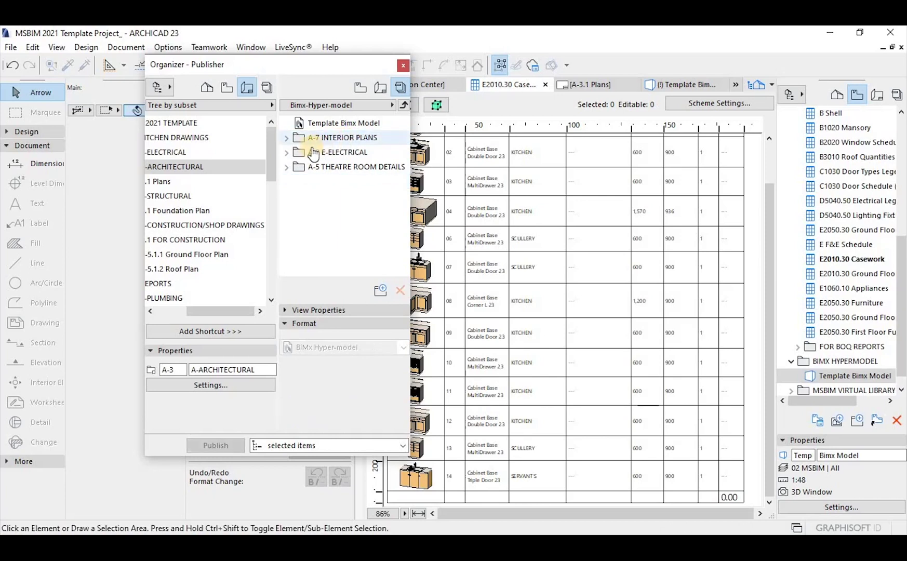
Step: Move an A-3 A-ARCHITECTURAL folder out of A-7 INTERIOR PLANS and place it directly below Template Bimx Model
{"action": "left_click", "coordinate": [286, 137]}
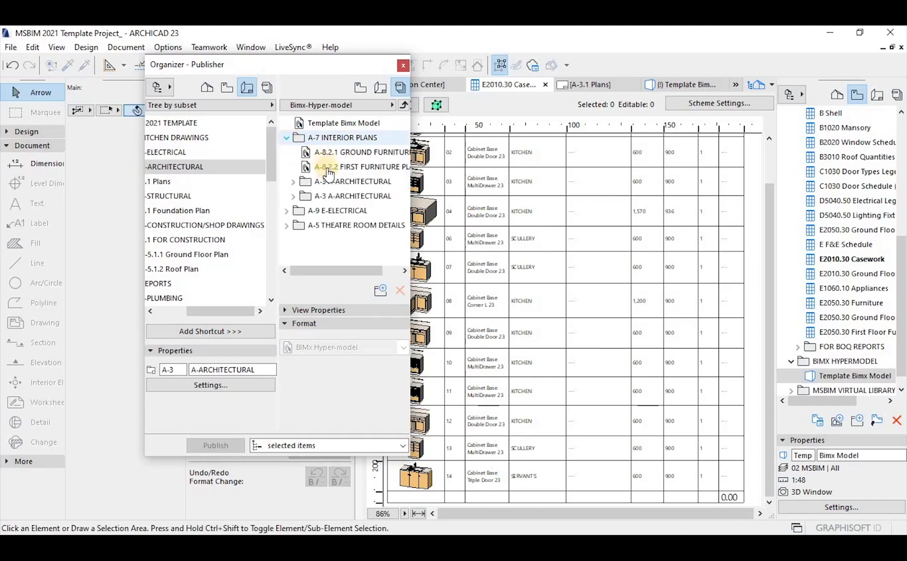
{"action": "left_click_drag", "start_coordinate": [327, 182], "coordinate": [330, 240]}
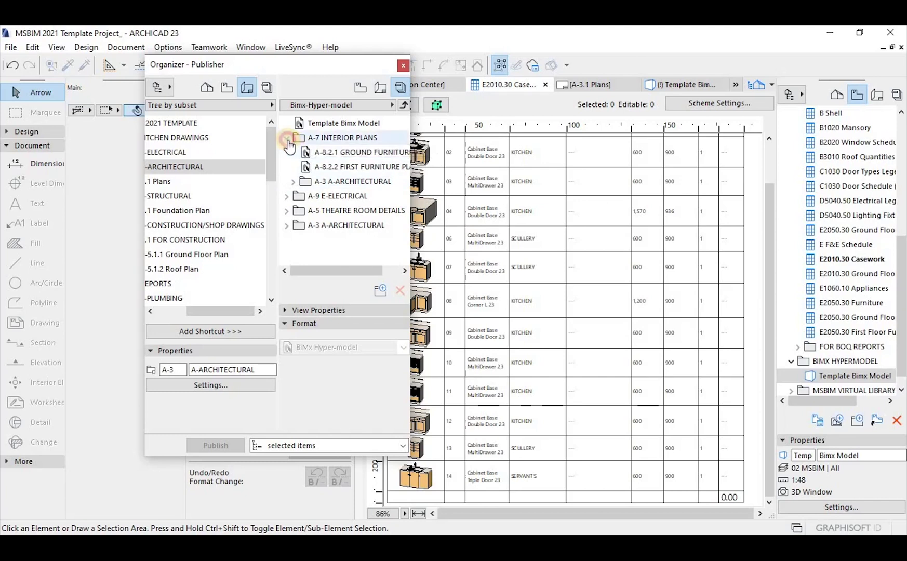
{"action": "left_click", "coordinate": [286, 139]}
{"action": "left_click_drag", "start_coordinate": [338, 181], "coordinate": [327, 125]}
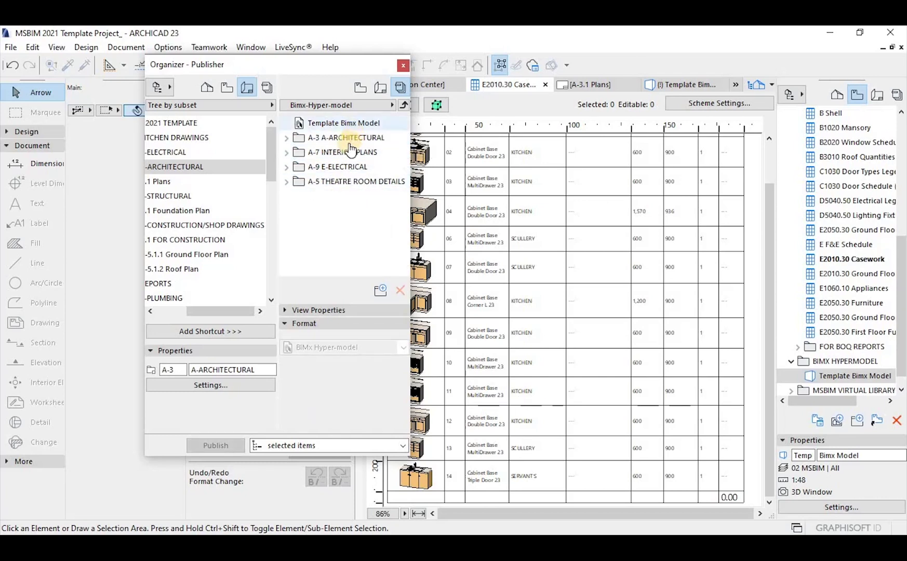
Step: Check the contents of the A-3 A-ARCHITECTURAL subset, and add the A-6 REPORTS subset below A-5 THEATRE ROOM DETAILS in the publisher set
{"action": "left_click_drag", "start_coordinate": [238, 313], "coordinate": [195, 313]}
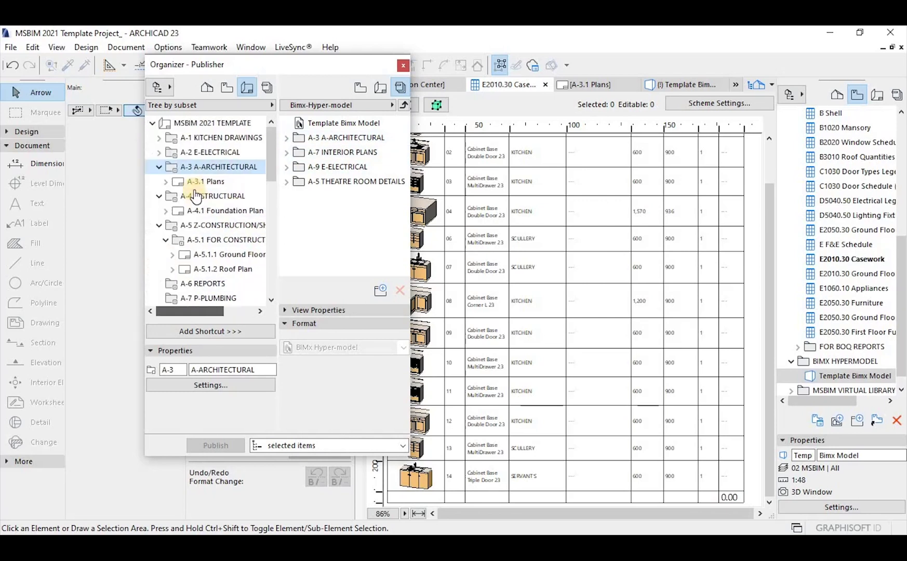
{"action": "left_click", "coordinate": [165, 181]}
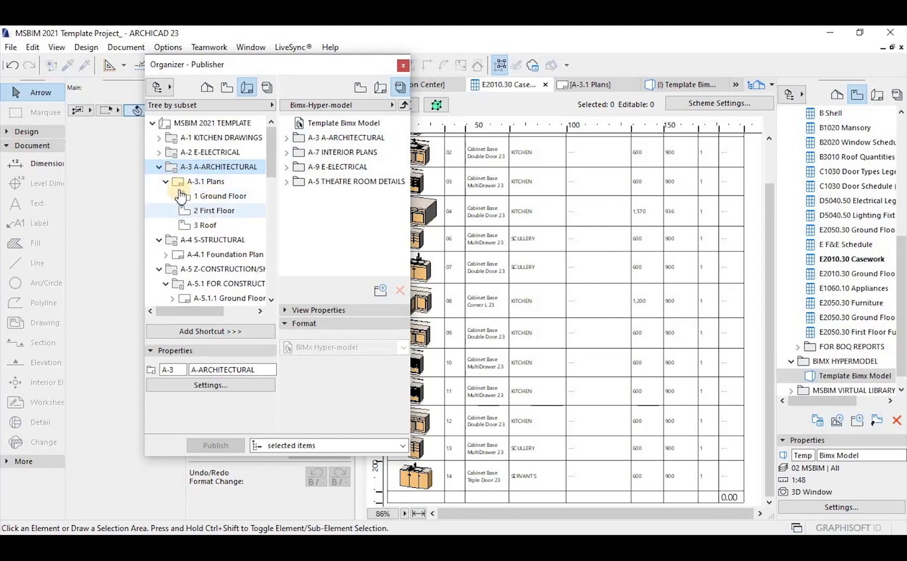
{"action": "left_click", "coordinate": [286, 137]}
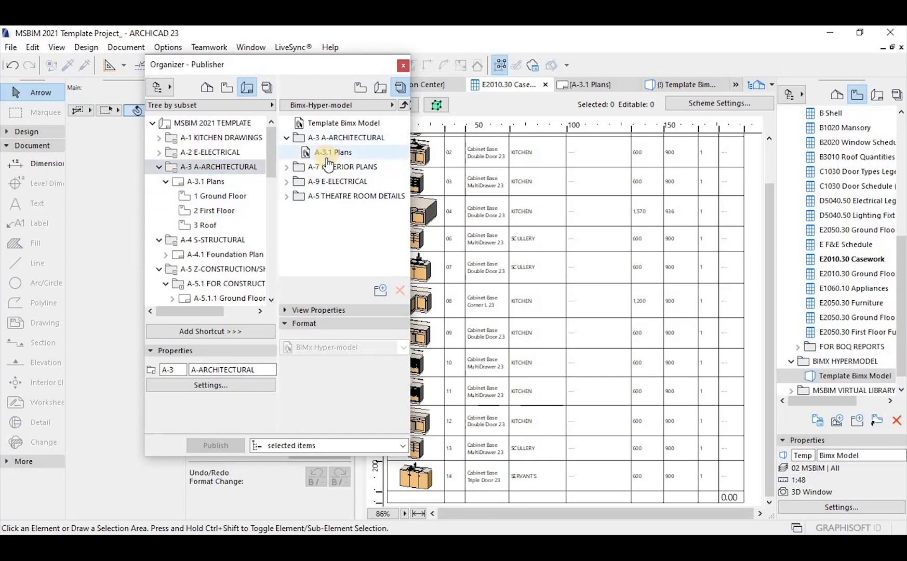
{"action": "left_click", "coordinate": [287, 138]}
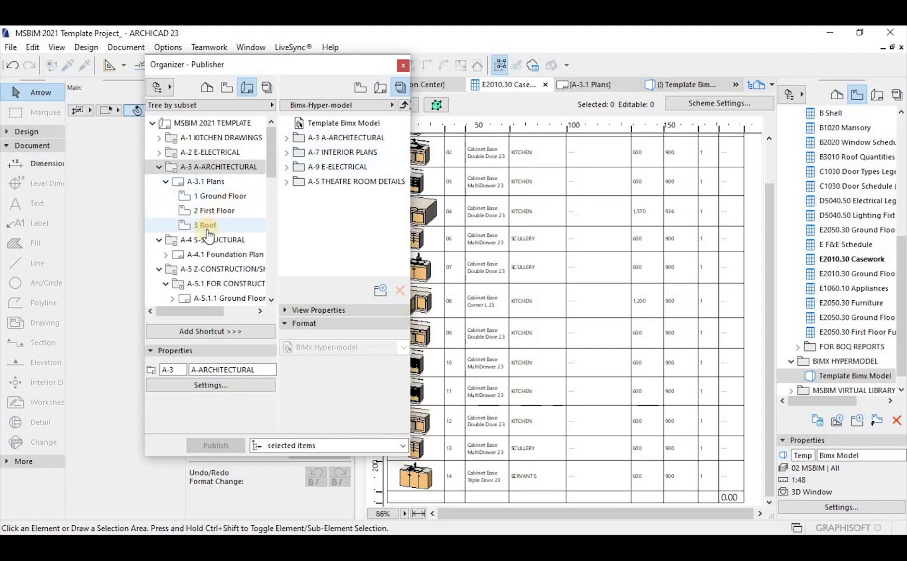
{"action": "scroll", "coordinate": [213, 250], "scroll_direction": "down", "scroll_amount": 2}
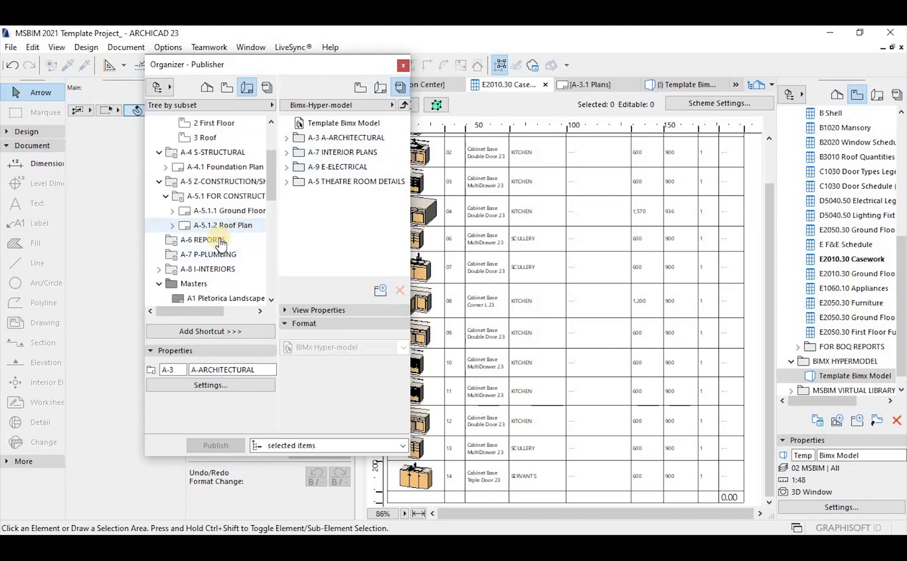
{"action": "left_click_drag", "start_coordinate": [214, 244], "coordinate": [338, 200]}
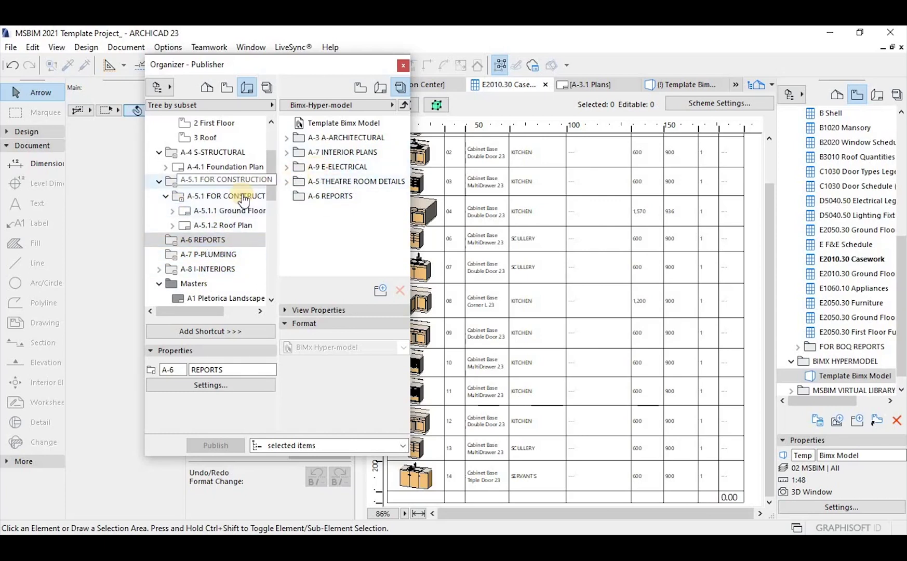
Step: Collapse the construction and structural subsets, and add A-4 S-STRUCTURAL to the publisher set just above A-6 REPORTS
{"action": "left_click", "coordinate": [166, 196]}
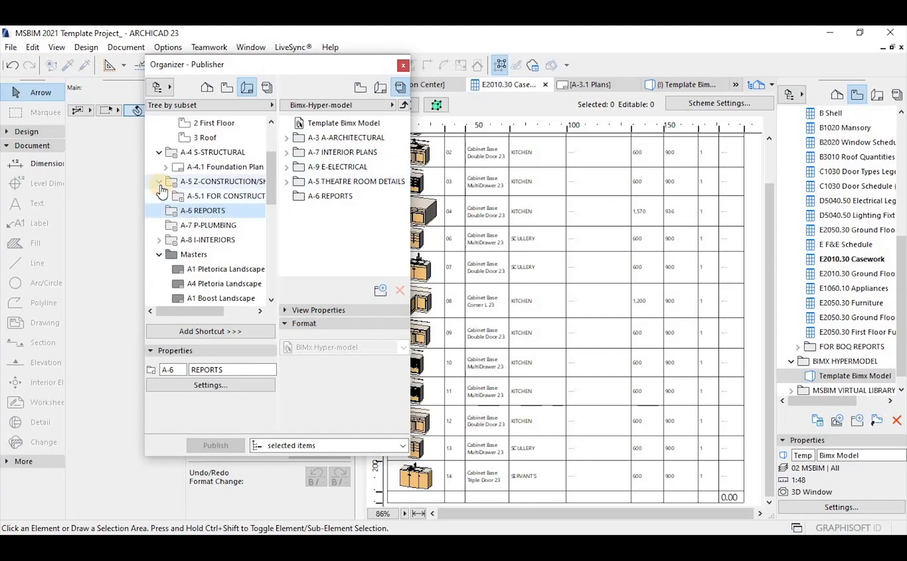
{"action": "left_click", "coordinate": [159, 181]}
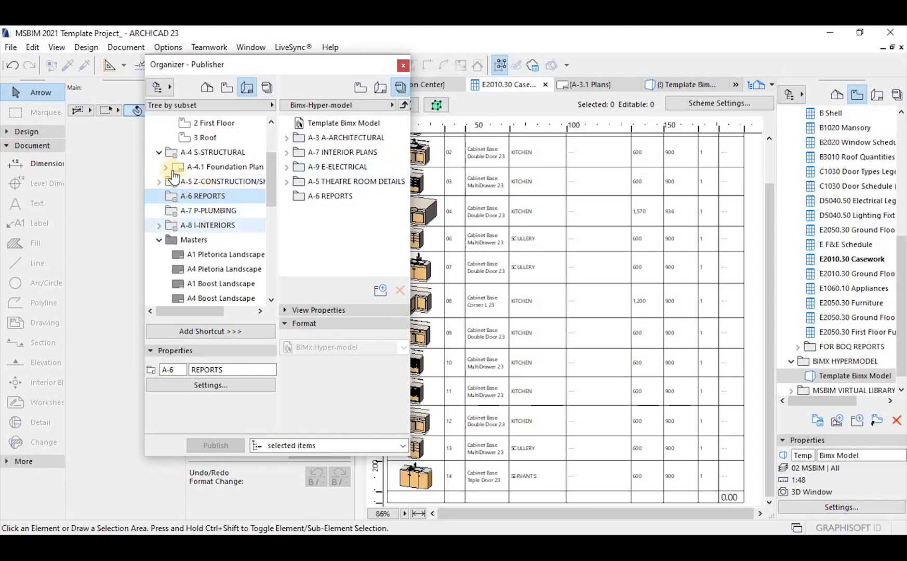
{"action": "left_click", "coordinate": [161, 155]}
{"action": "left_click_drag", "start_coordinate": [210, 152], "coordinate": [336, 210]}
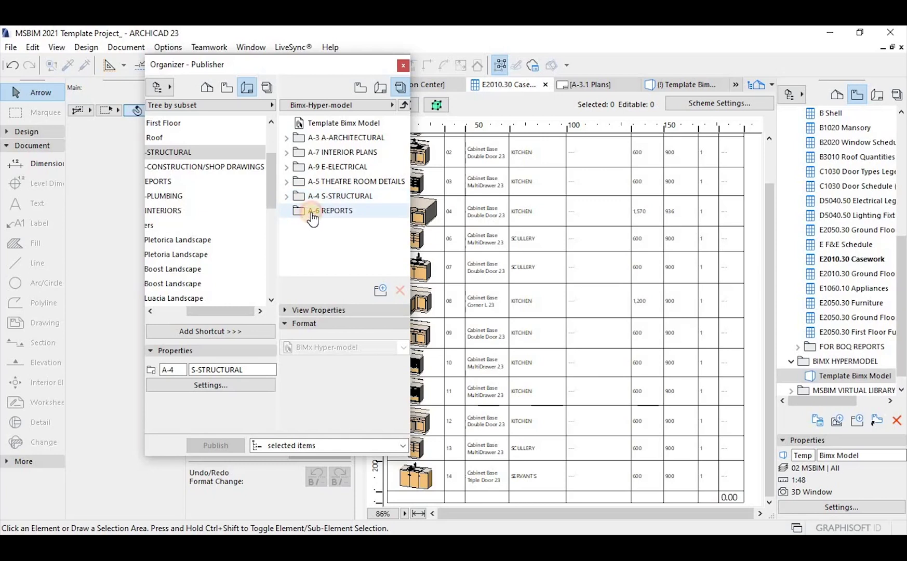
Step: Collapse the A-3 A-ARCHITECTURAL layout subset, and add A-5 Z-CONSTRUCTION/SHOP DRAWINGS to the publisher set directly below A-7 INTERIOR PLANS
{"action": "left_click", "coordinate": [313, 212]}
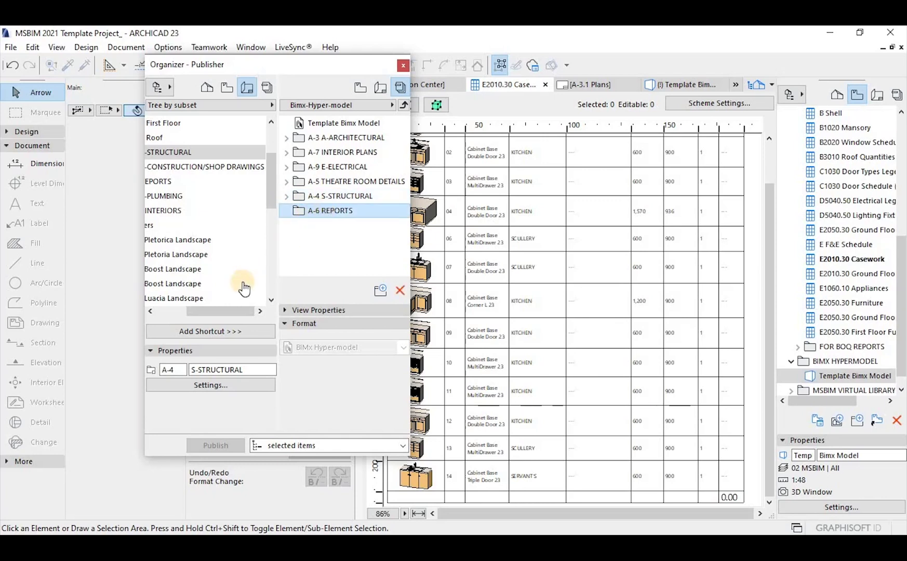
{"action": "left_click_drag", "start_coordinate": [208, 311], "coordinate": [181, 311]}
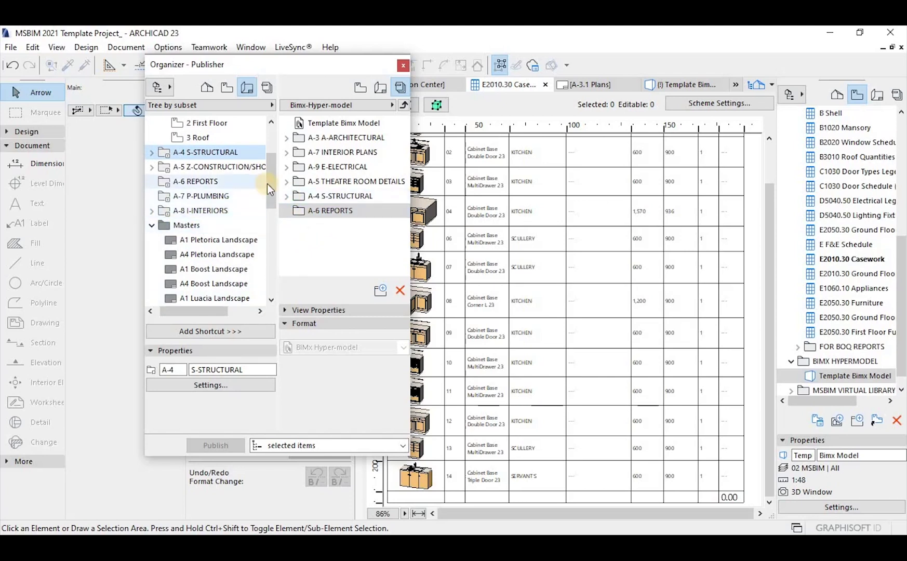
{"action": "left_click_drag", "start_coordinate": [271, 176], "coordinate": [271, 160]}
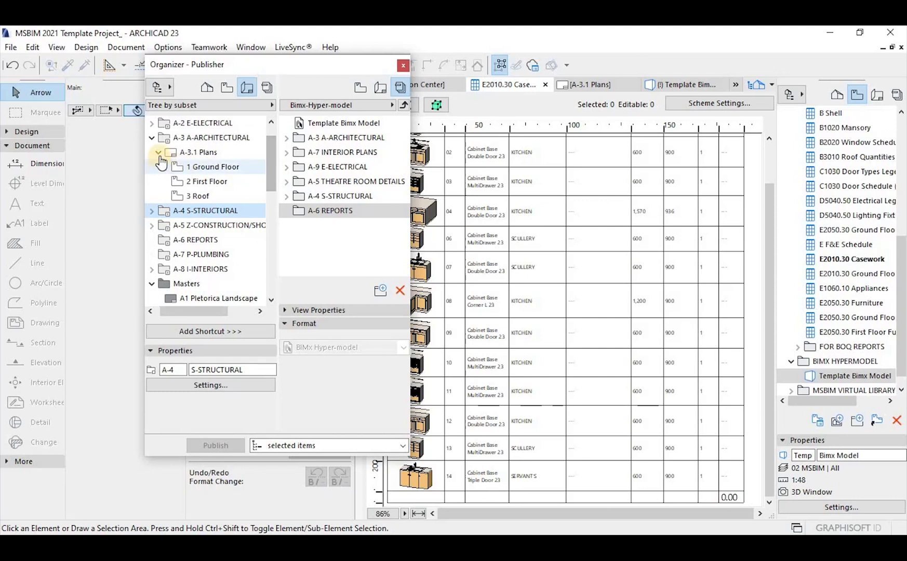
{"action": "left_click", "coordinate": [151, 138]}
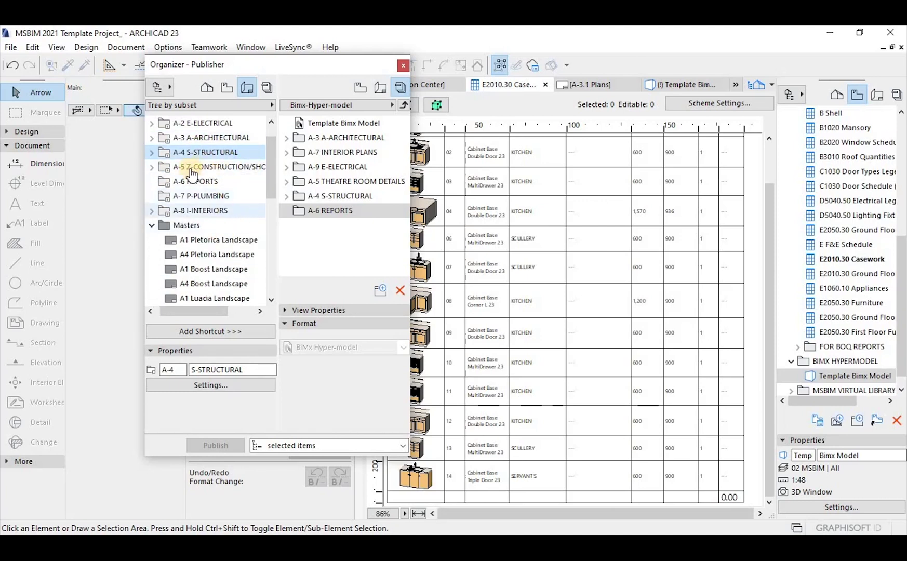
{"action": "mouse_move", "coordinate": [179, 173]}
{"action": "left_mouse_down"}
{"action": "mouse_move", "coordinate": [259, 182]}
{"action": "mouse_move", "coordinate": [312, 227]}
{"action": "mouse_move", "coordinate": [317, 206]}
{"action": "mouse_move", "coordinate": [306, 207]}
{"action": "mouse_move", "coordinate": [318, 166]}
{"action": "left_mouse_up"}
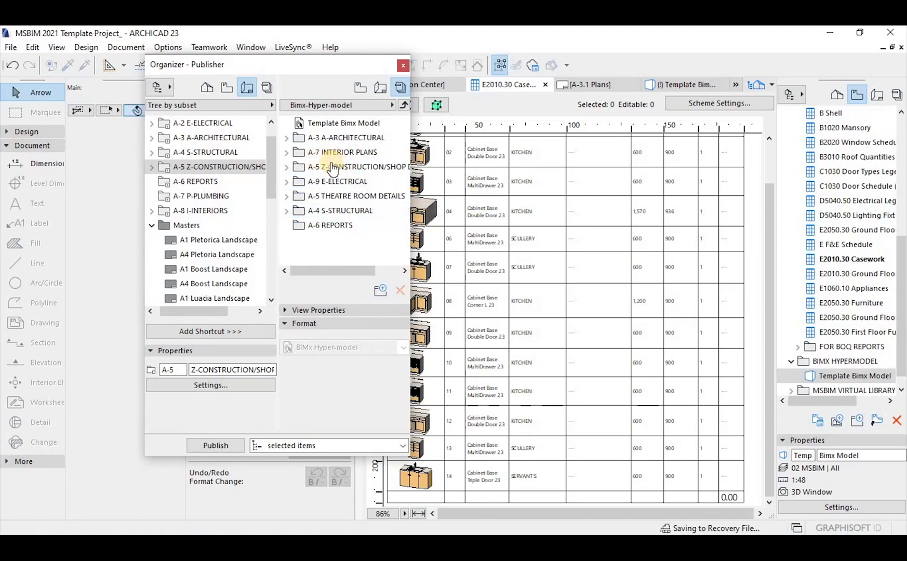
Step: Check the layouts inside the A-5 Z-CONSTRUCTION/SHOP DRAWINGS folder of the publisher set, including A-5.1, and collapse it again
{"action": "left_click", "coordinate": [292, 181]}
{"action": "left_click_drag", "start_coordinate": [314, 166], "coordinate": [314, 165]}
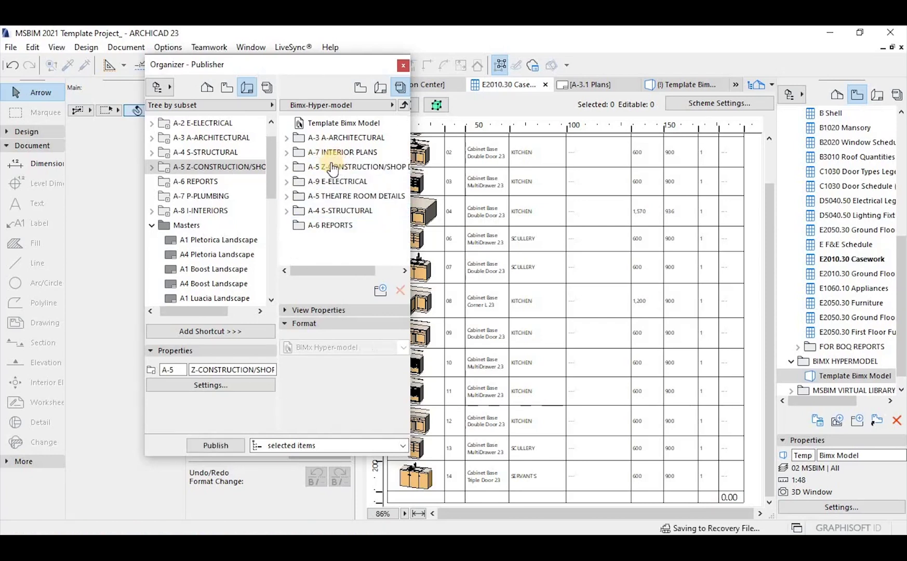
{"action": "left_click", "coordinate": [293, 181]}
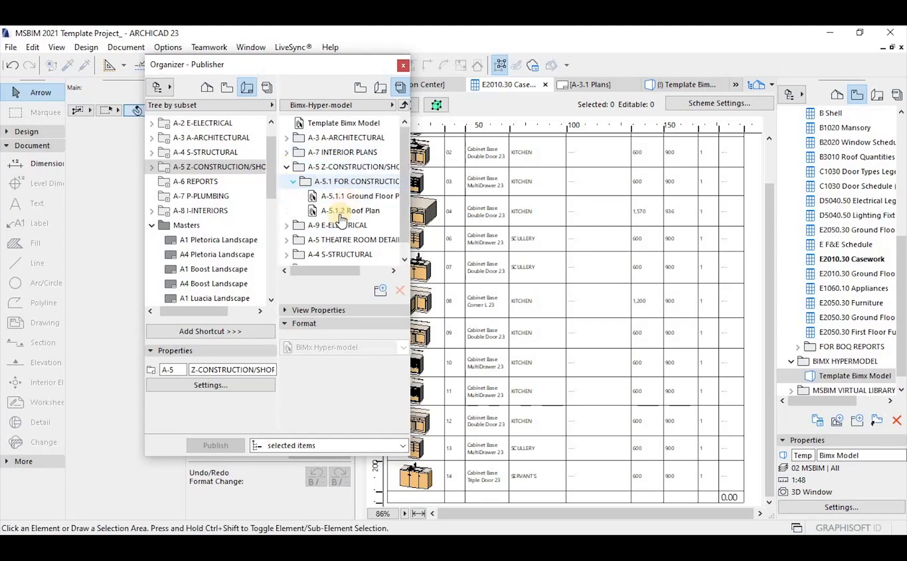
{"action": "left_click", "coordinate": [292, 181]}
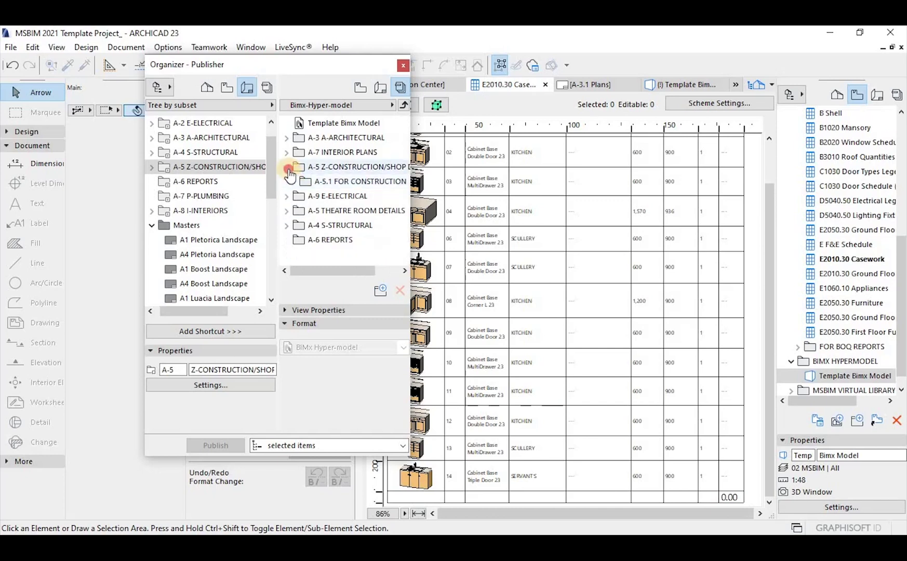
{"action": "left_click", "coordinate": [286, 166]}
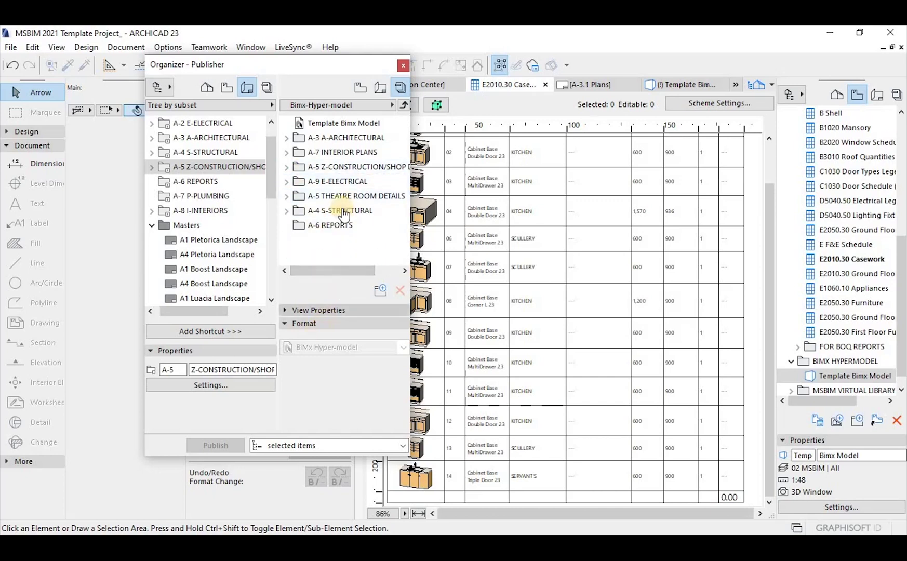
Step: Open the publishing properties of the Bimx-Hyper-model set, keeping the BIMx Hyper-model format and the Classification and Properties info set
{"action": "left_click", "coordinate": [403, 105]}
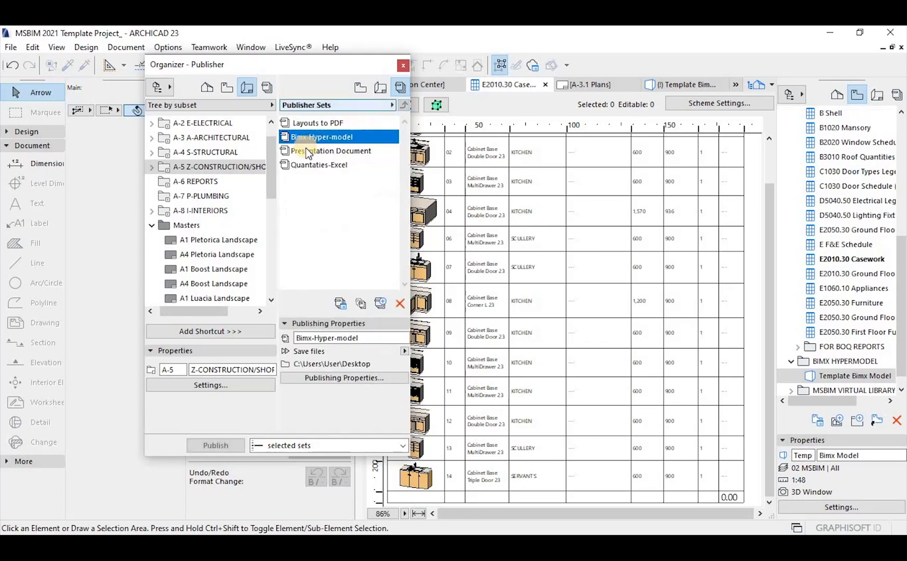
{"action": "left_click", "coordinate": [329, 378]}
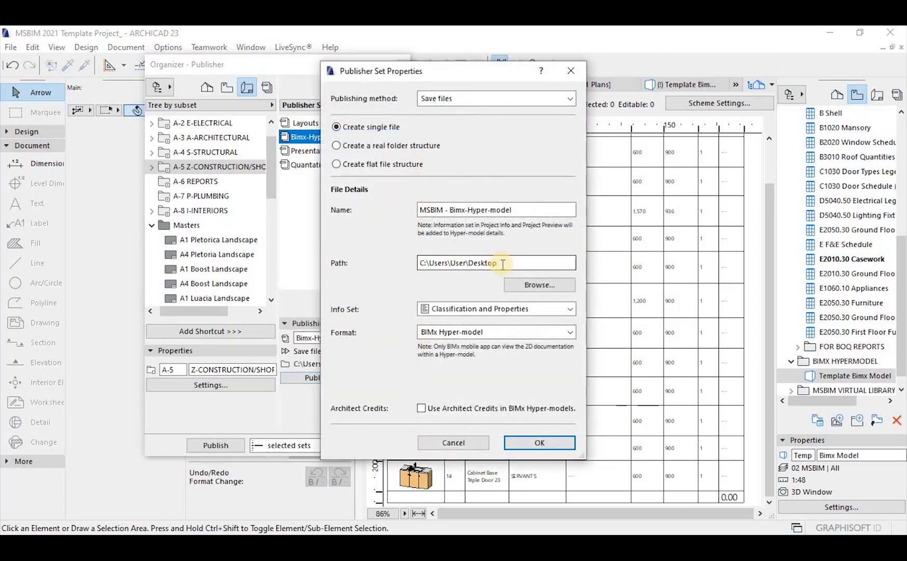
{"action": "left_click", "coordinate": [510, 336]}
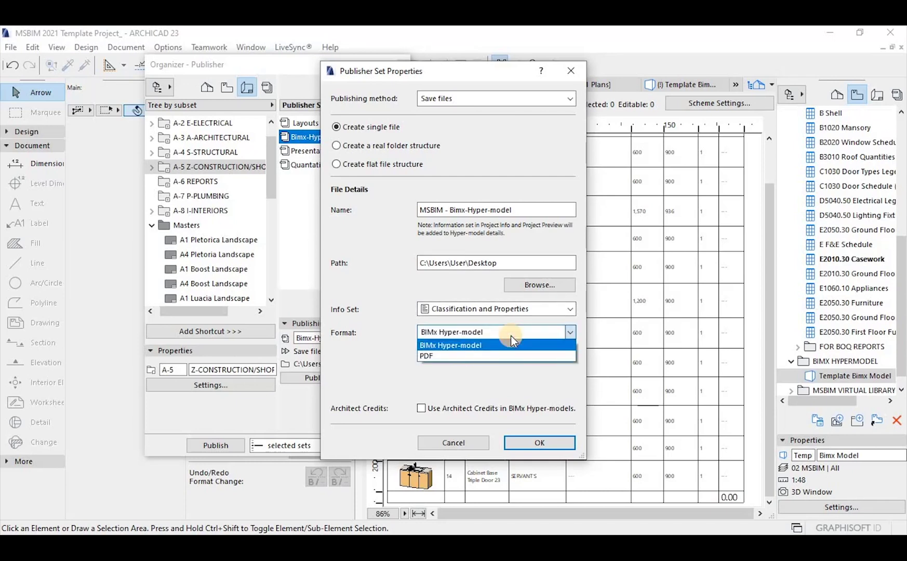
{"action": "left_click", "coordinate": [510, 334]}
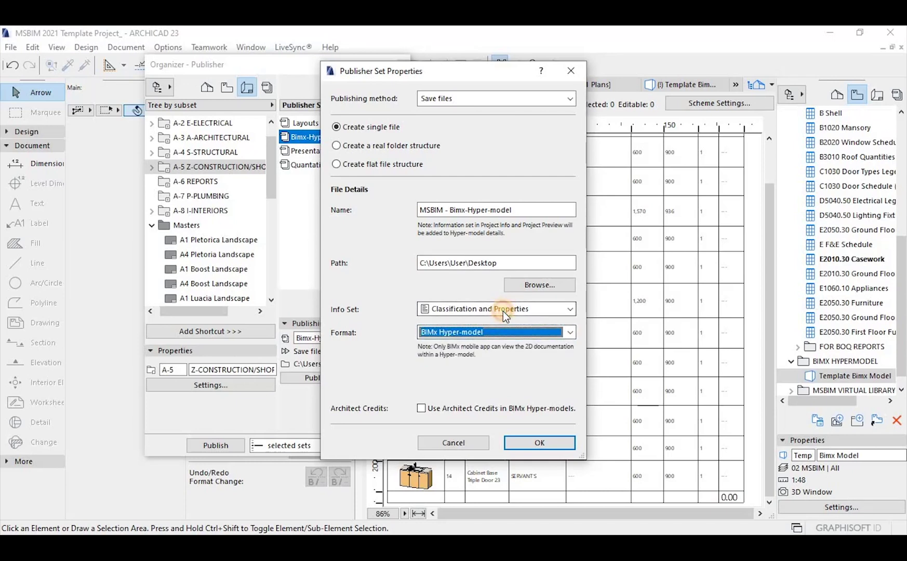
{"action": "left_click", "coordinate": [503, 310]}
{"action": "left_click", "coordinate": [508, 294]}
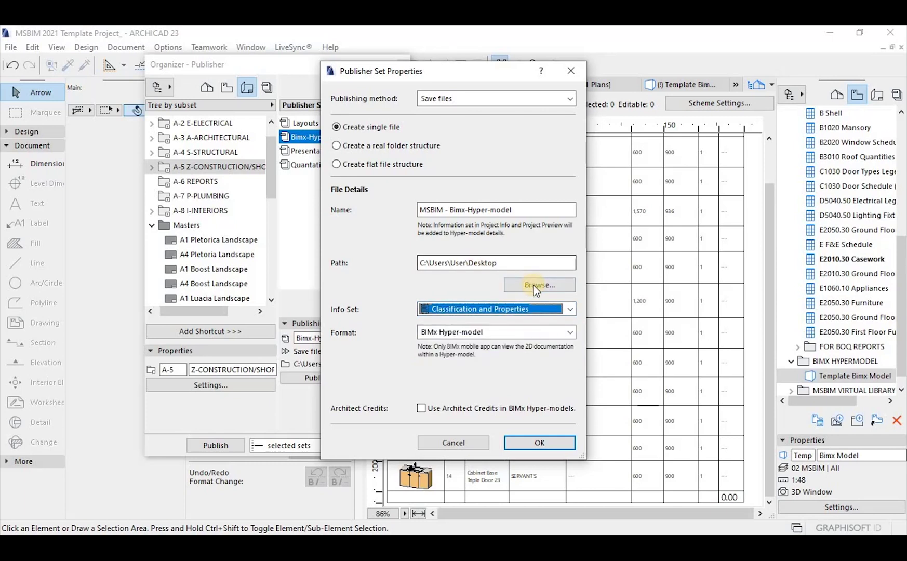
Step: Browse for the publishing folder and expand the MESOLIGHT GROUP folder on Local Disk (F:)
{"action": "left_click", "coordinate": [533, 285]}
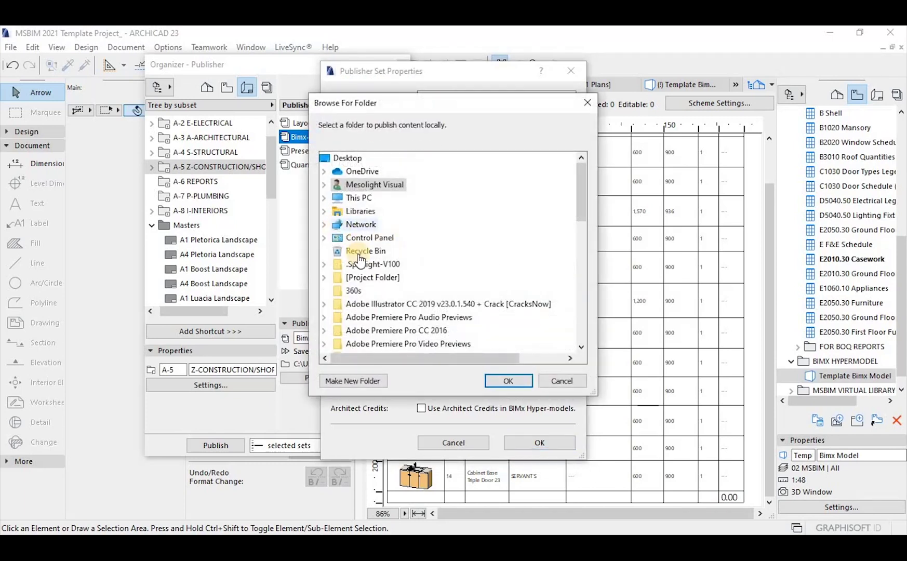
{"action": "left_click_drag", "start_coordinate": [412, 100], "coordinate": [425, 92]}
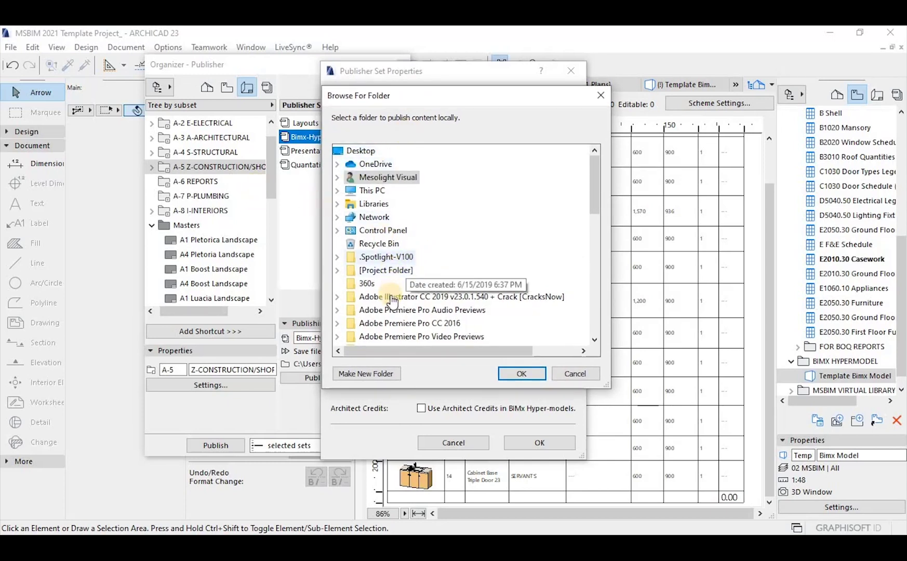
{"action": "scroll", "coordinate": [370, 293], "scroll_direction": "down", "scroll_amount": 2}
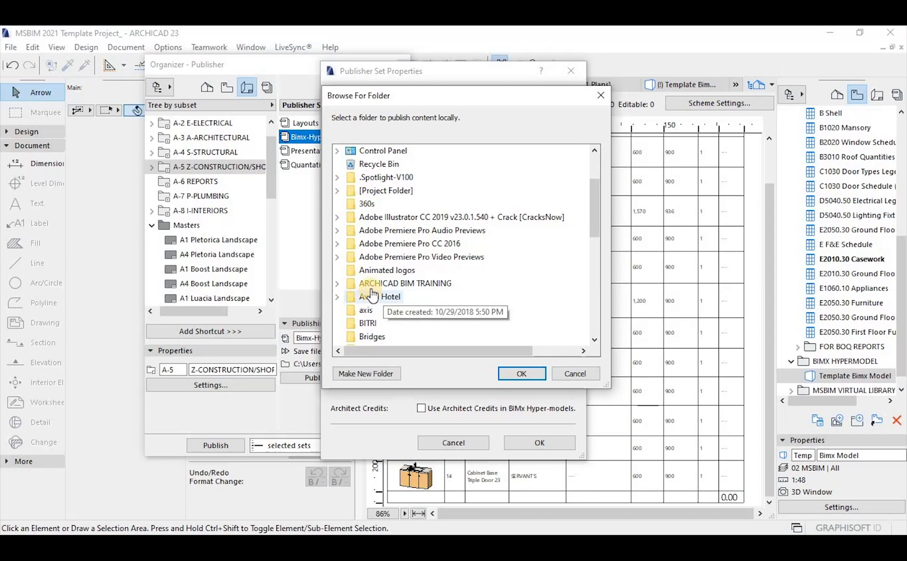
{"action": "scroll", "coordinate": [370, 294], "scroll_direction": "up", "scroll_amount": 2}
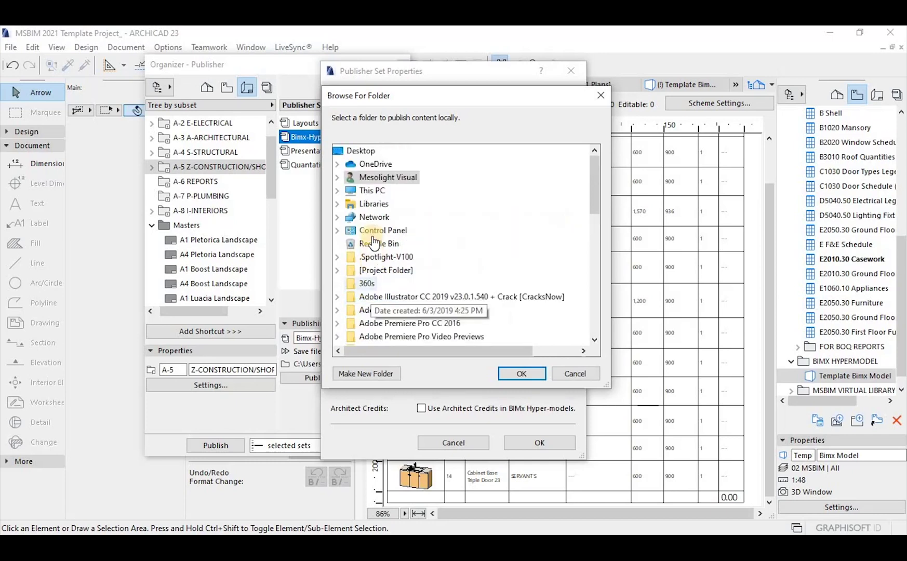
{"action": "left_click", "coordinate": [338, 191]}
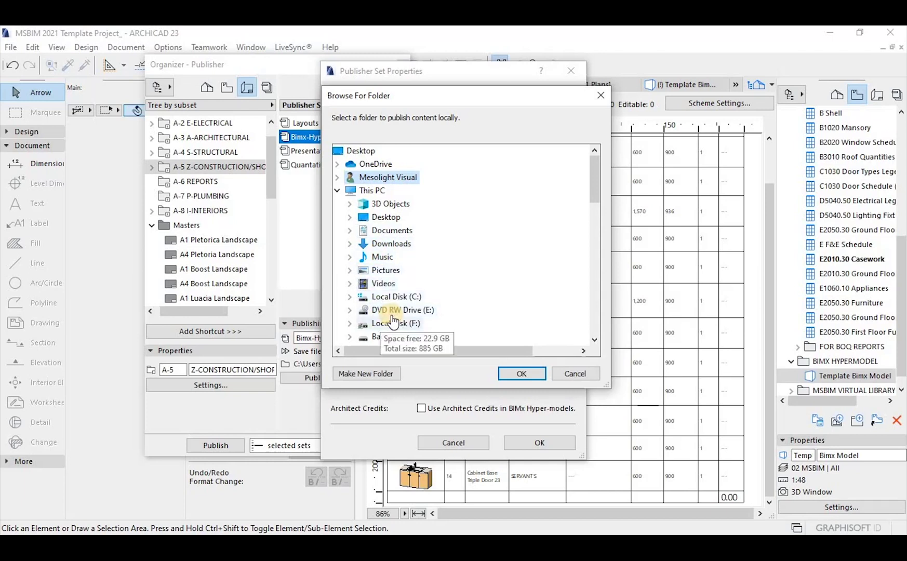
{"action": "scroll", "coordinate": [379, 311], "scroll_direction": "down", "scroll_amount": 1}
{"action": "double_click", "coordinate": [390, 288]}
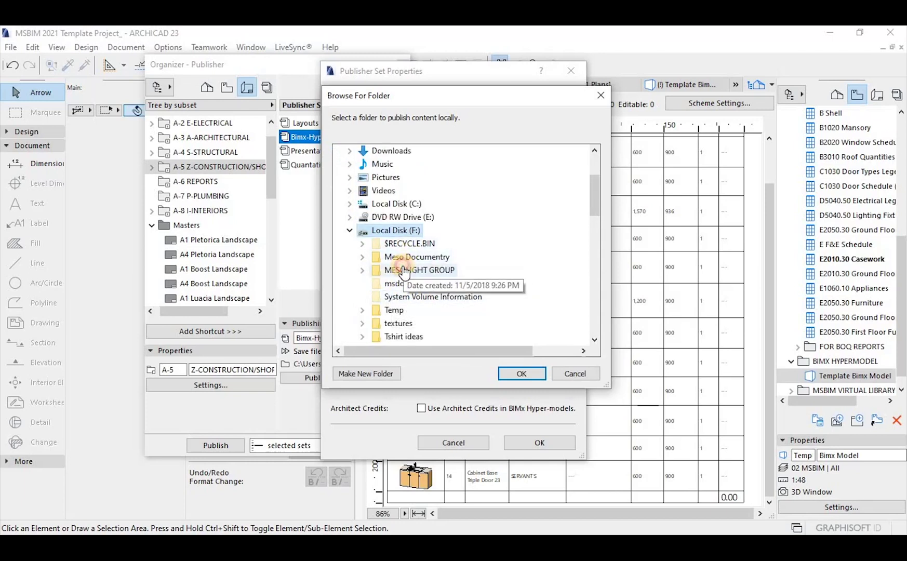
{"action": "double_click", "coordinate": [404, 271]}
Step: Set the publishing path to YOUTUBE CHANNEL\MSBIM TEMPLATE\SALES inside MESOLIGHT GROUP, and accept the publisher set properties
{"action": "scroll", "coordinate": [414, 327], "scroll_direction": "down", "scroll_amount": 3}
{"action": "scroll", "coordinate": [415, 326], "scroll_direction": "down", "scroll_amount": 3}
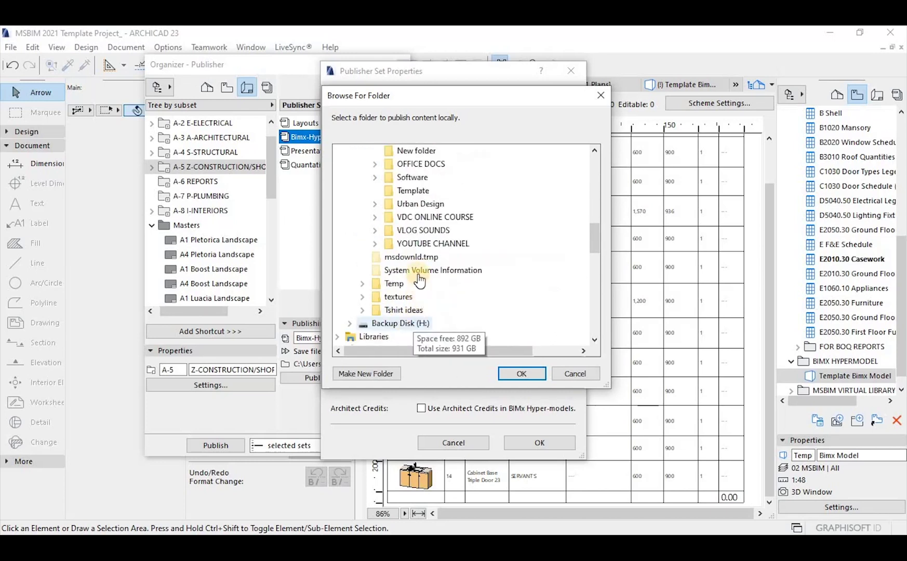
{"action": "double_click", "coordinate": [424, 242]}
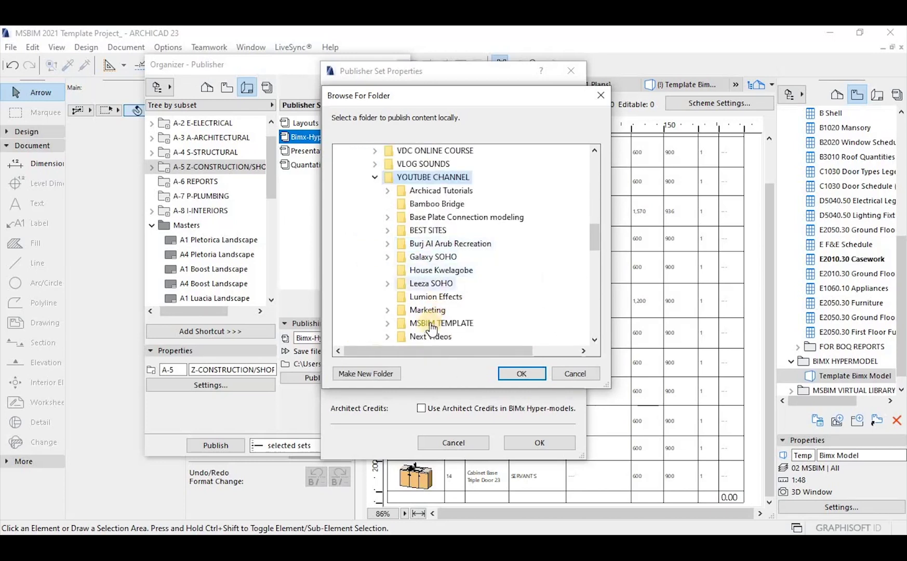
{"action": "scroll", "coordinate": [431, 314], "scroll_direction": "down", "scroll_amount": 2}
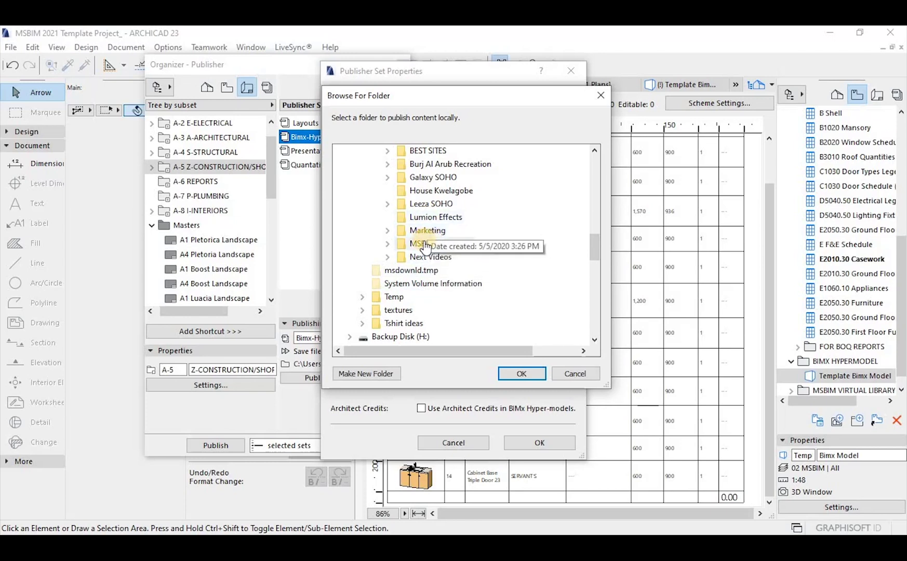
{"action": "double_click", "coordinate": [430, 243]}
{"action": "scroll", "coordinate": [446, 285], "scroll_direction": "down", "scroll_amount": 1}
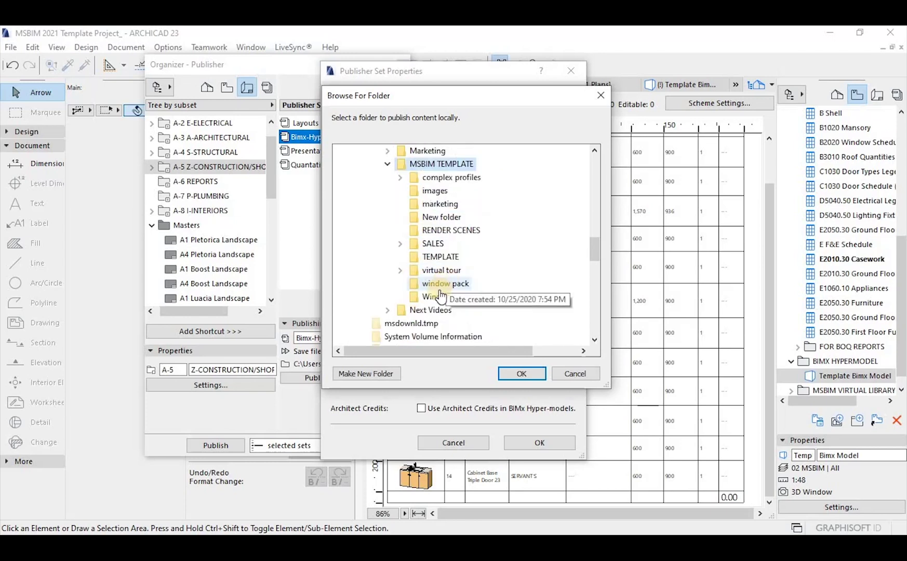
{"action": "left_click", "coordinate": [403, 243]}
{"action": "left_click", "coordinate": [433, 243]}
{"action": "left_click", "coordinate": [511, 374]}
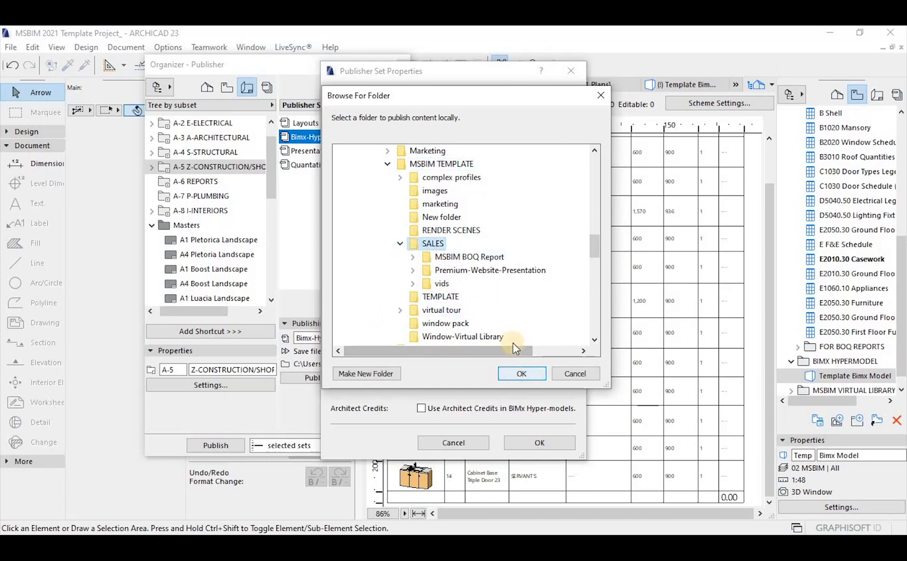
{"action": "left_click", "coordinate": [542, 441]}
Step: Change the published file's name to "MSBIM - Bimx-Hyper-model _Template" in the set's publishing properties
{"action": "left_click", "coordinate": [338, 378]}
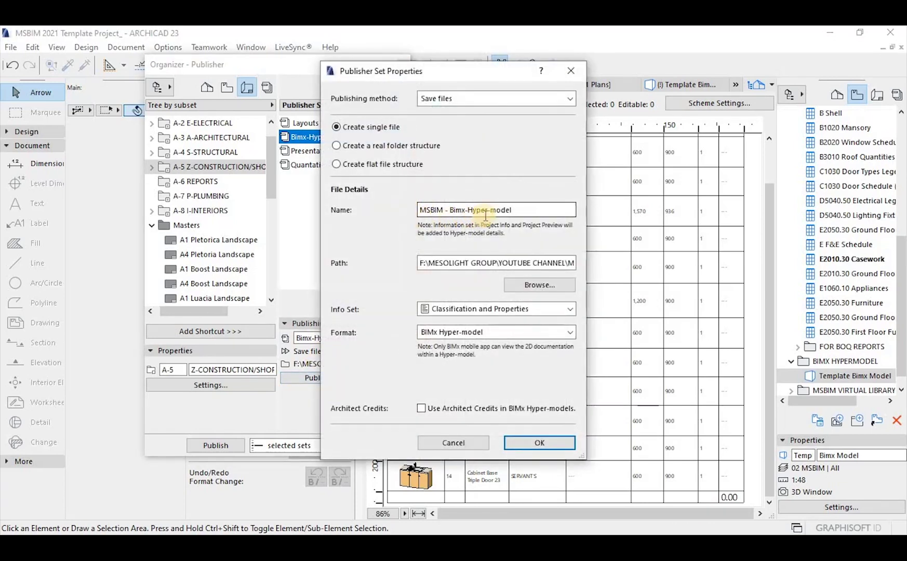
{"action": "left_click", "coordinate": [521, 208]}
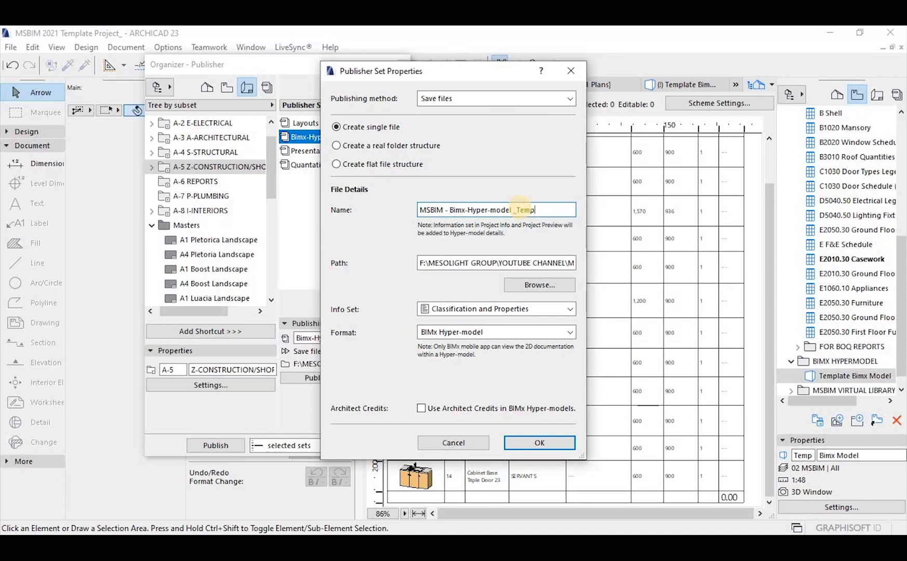
{"action": "type", "text": "_Template"}
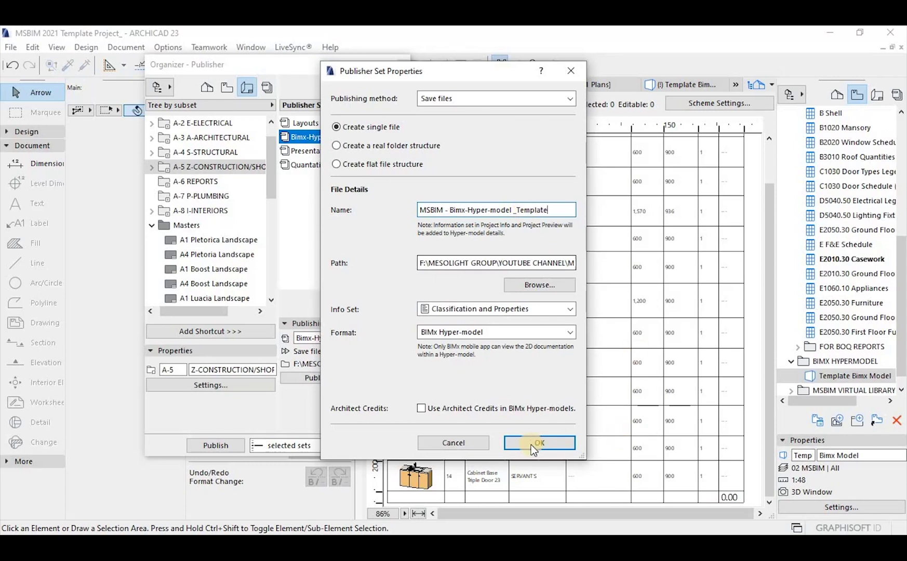
{"action": "left_click", "coordinate": [531, 443]}
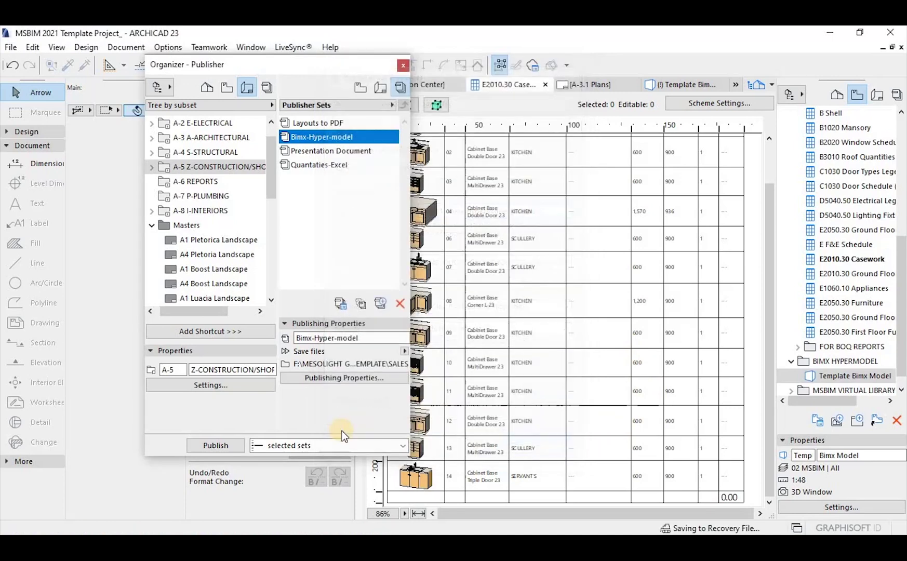
Step: Publish the Bimx-Hyper-model set, skipping all drawings that cannot be updated
{"action": "left_click", "coordinate": [217, 447]}
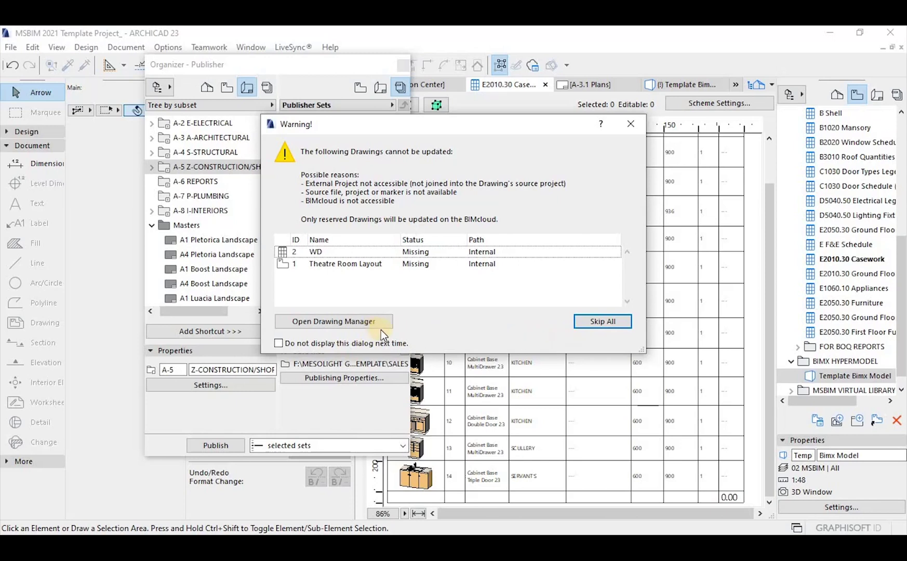
{"action": "left_click", "coordinate": [612, 317]}
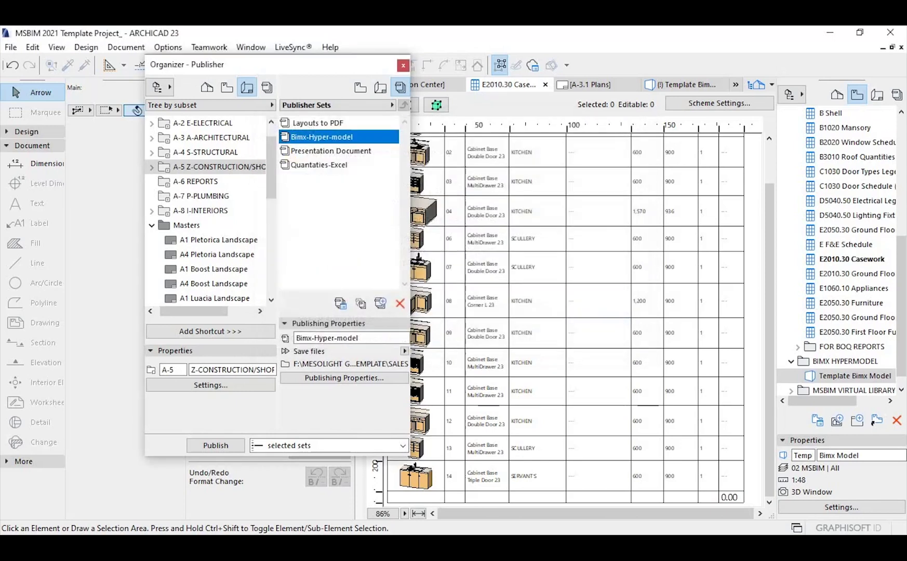
{"action": "left_click", "coordinate": [213, 444]}
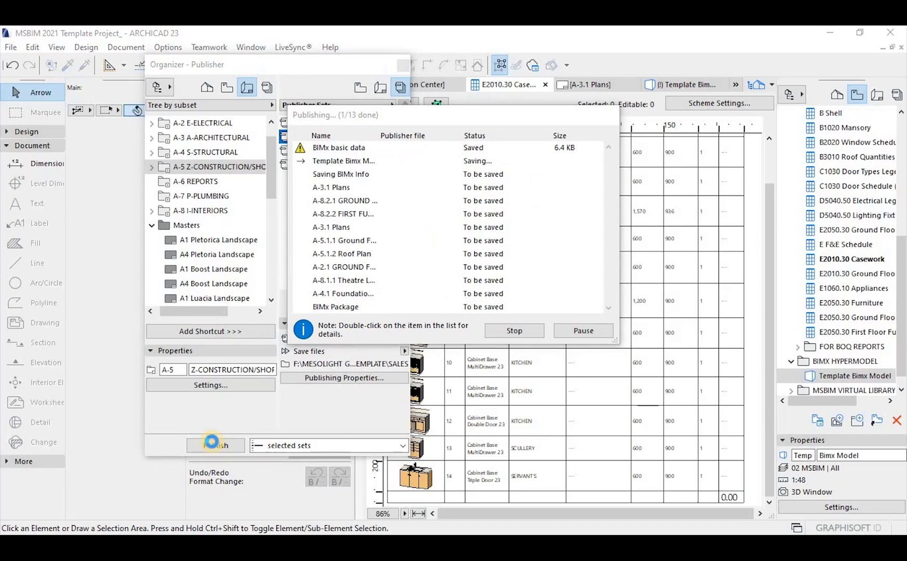